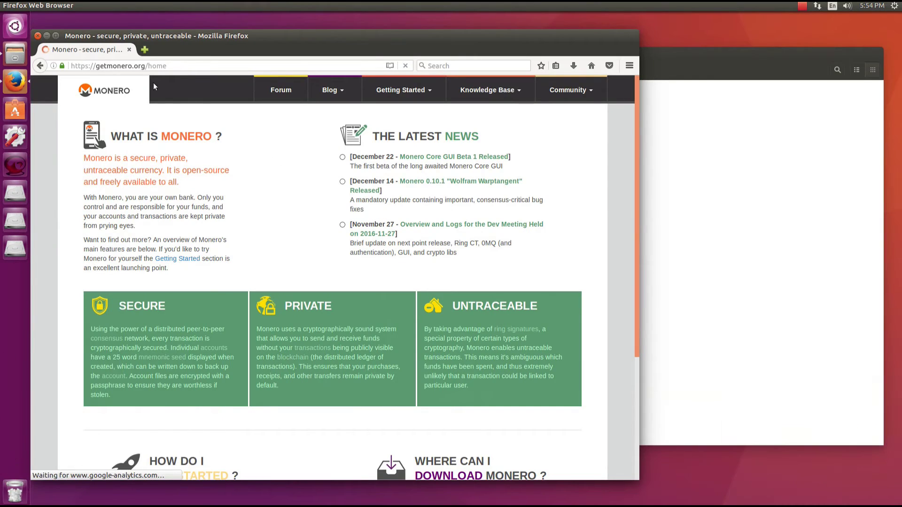
Highlight the getmonero.org domain in Firefox's address bar
left_click(117, 66)
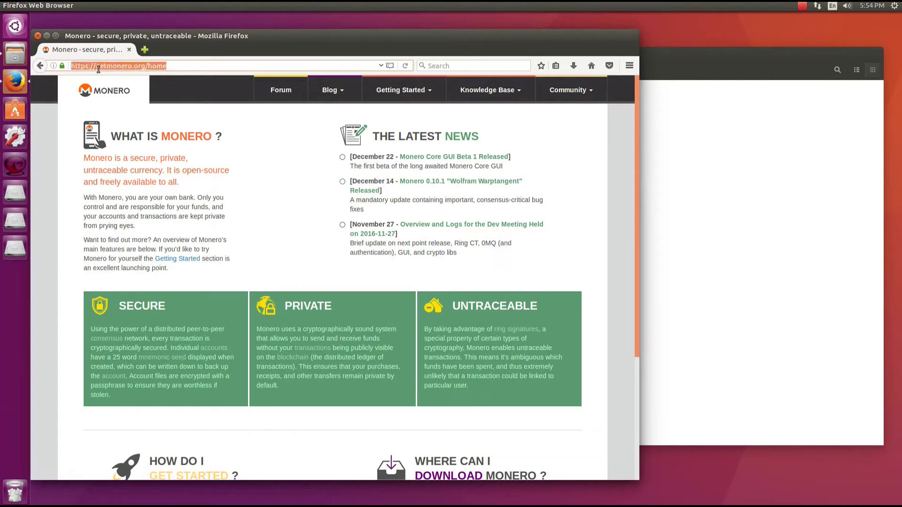
left_click(98, 66)
left_click_drag(99, 66, 147, 68)
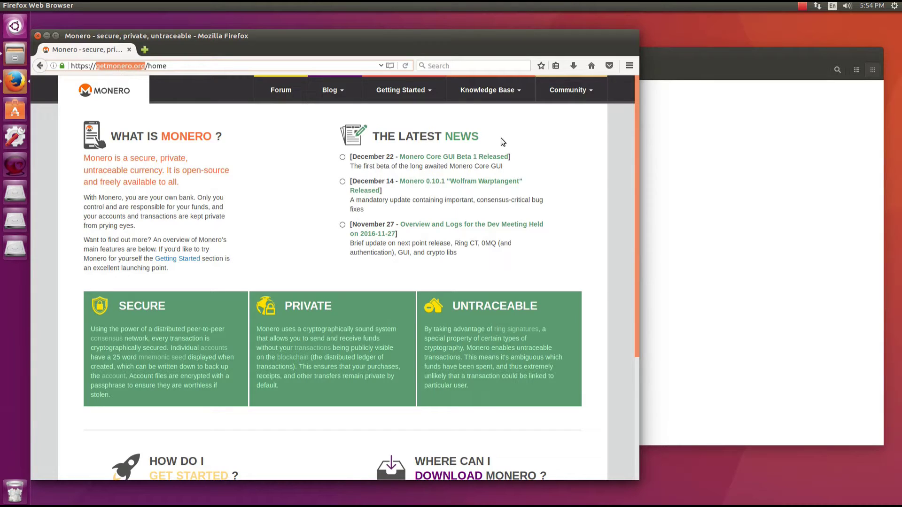
Highlight The Latest News heading and the GUI beta blurb, then open the 'Monero Core GUI Beta 1 Released' article
triple_click(451, 139)
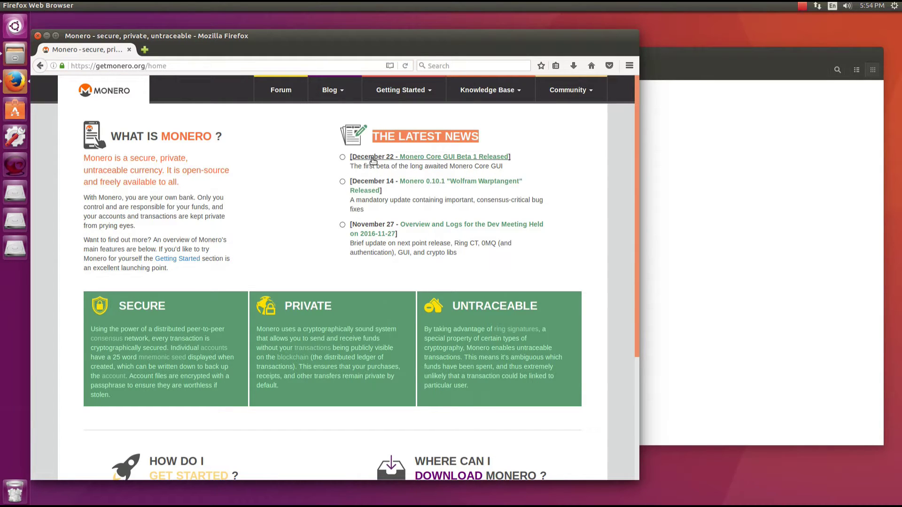
triple_click(469, 166)
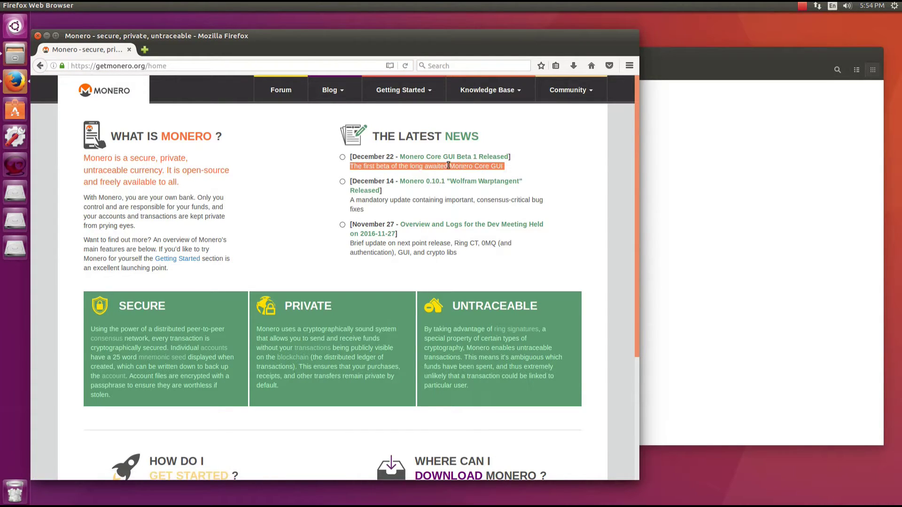
left_click(407, 157)
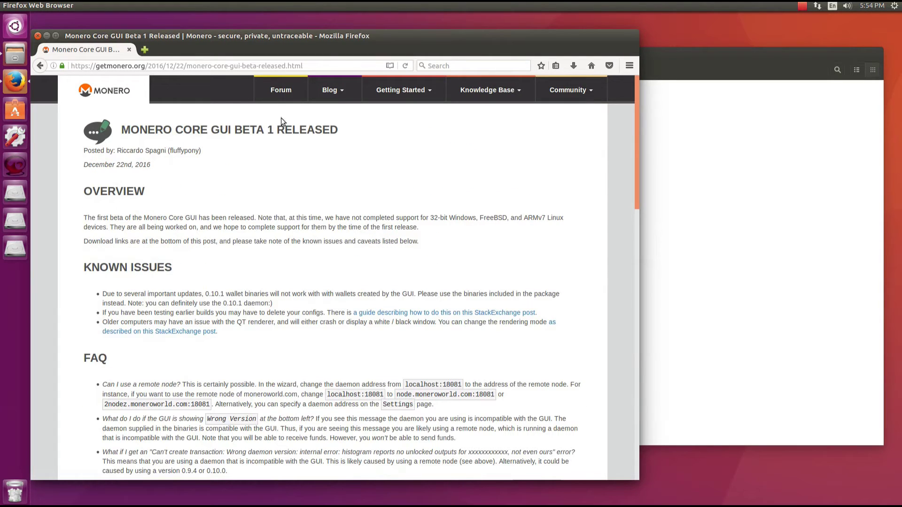
scroll(259, 182, "down", 1)
scroll(259, 182, "down", 20)
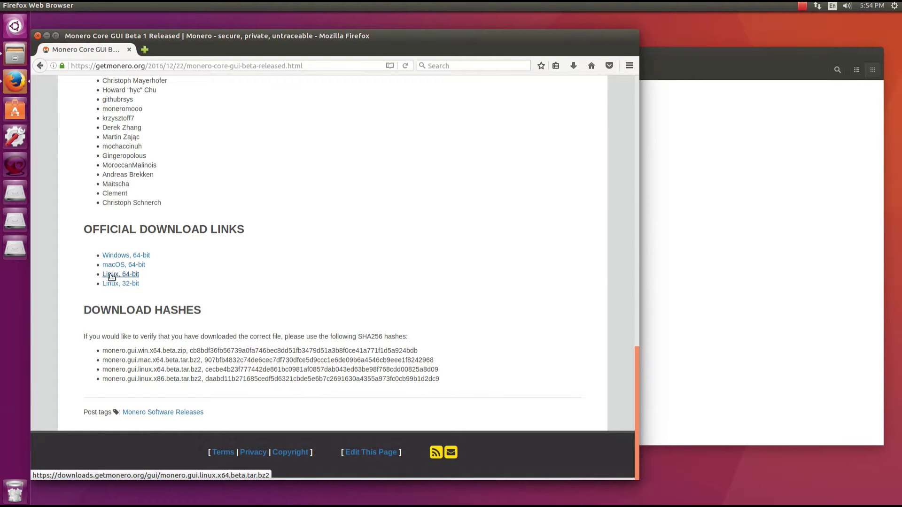
left_click(121, 277)
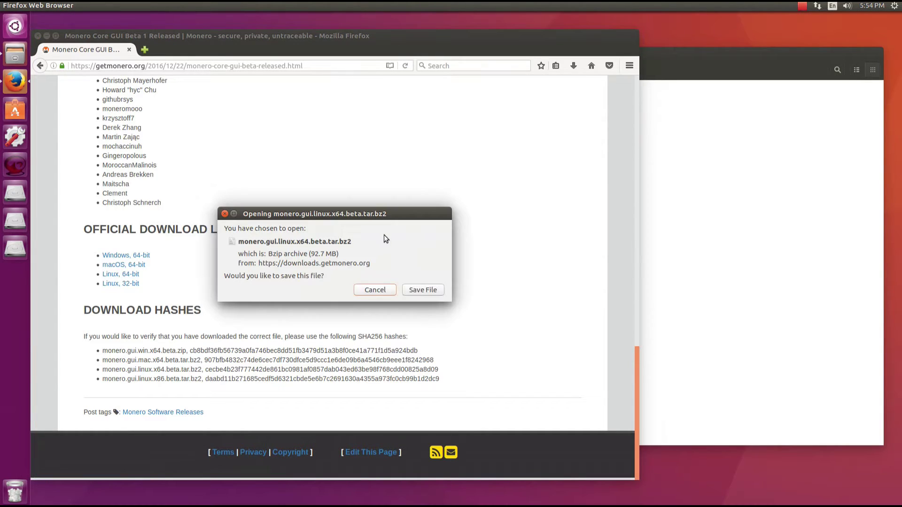
left_click(665, 168)
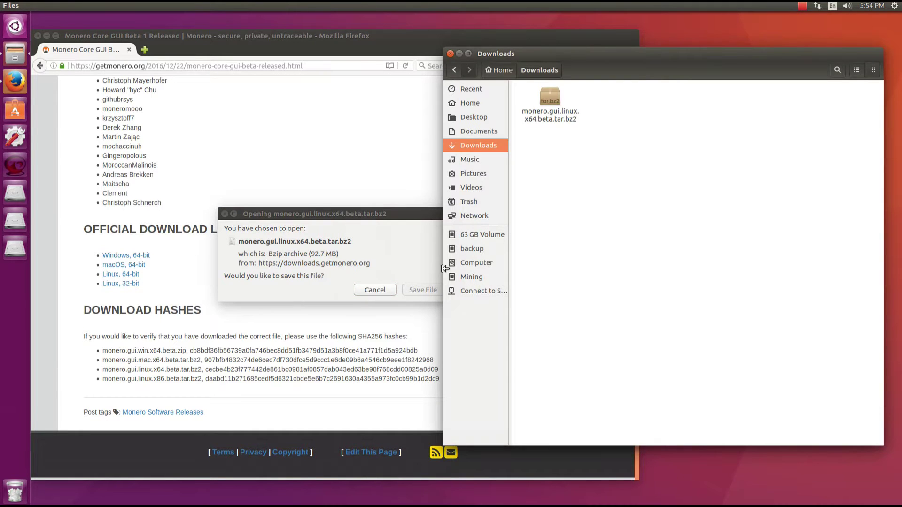
left_click(424, 275)
left_click(384, 290)
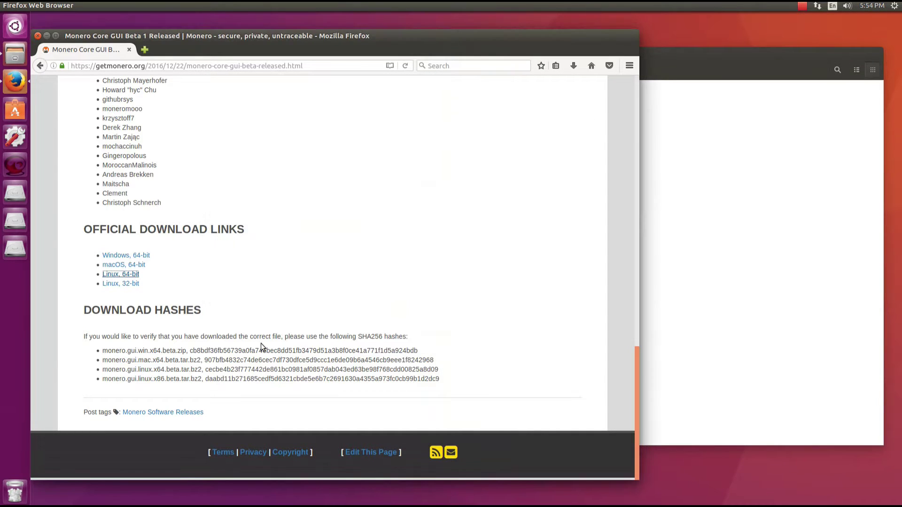
Return to the getmonero.org home page and briefly highlight the Latest blockchain text
key("alt+Left")
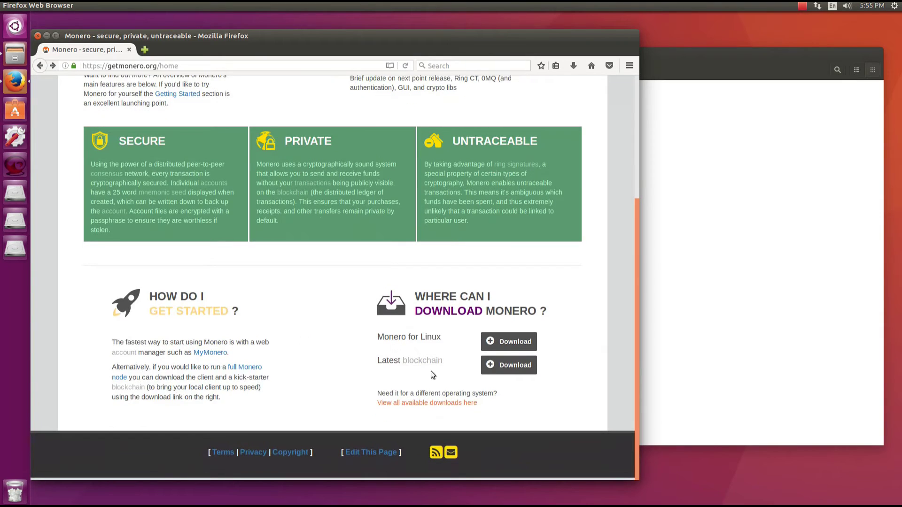
left_click_drag(365, 361, 444, 362)
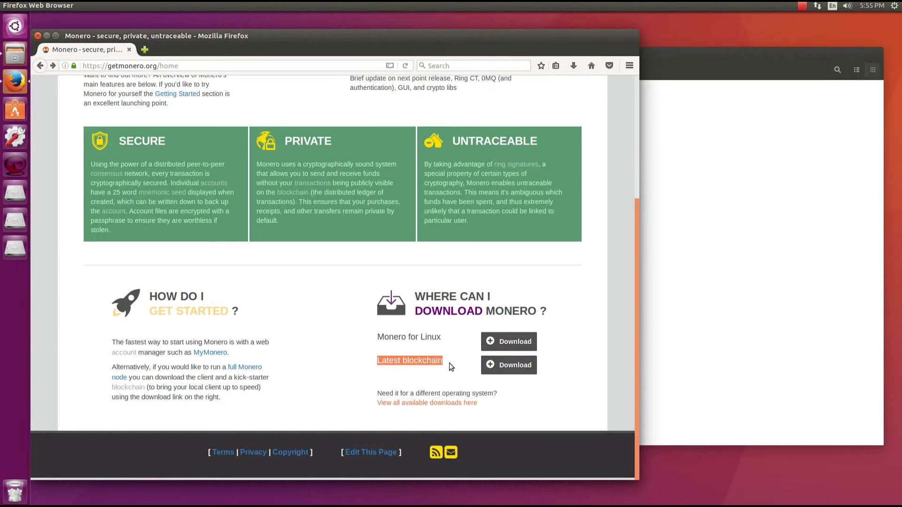
left_click(449, 363)
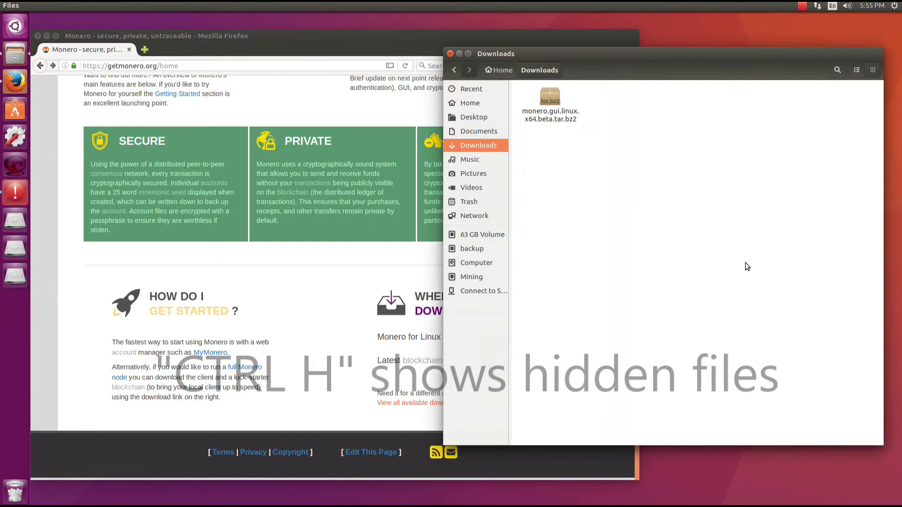
Show and then re-hide hidden files in the Downloads folder
key("ctrl+h")
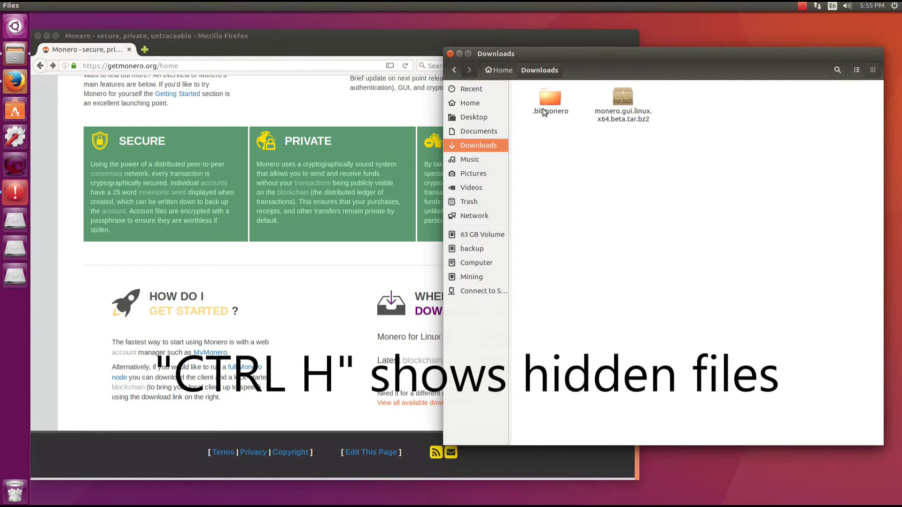
key("ctrl+h")
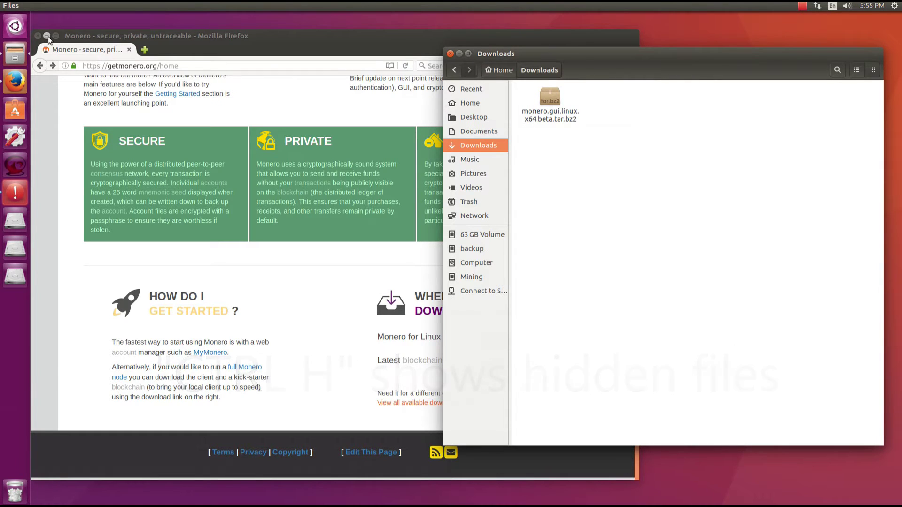
right_click(551, 108)
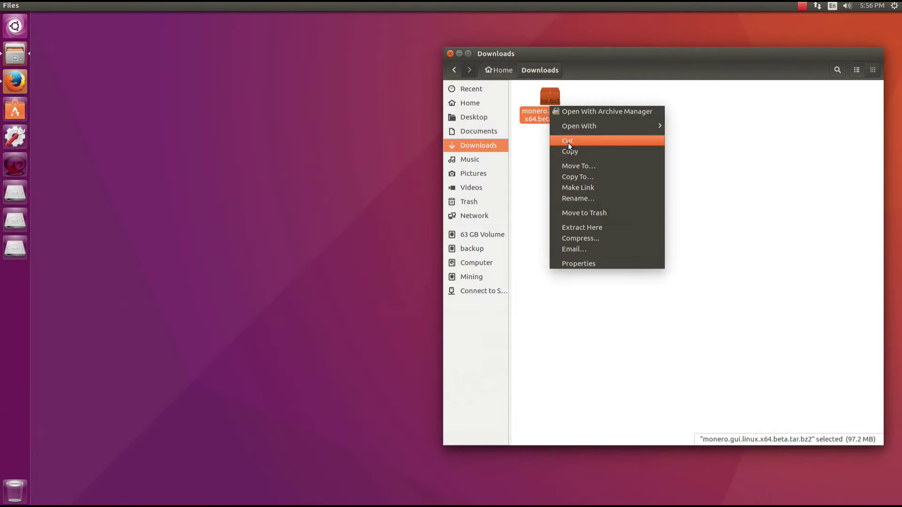
Extract monero.gui.linux.x64.beta.tar.bz2 into Downloads and deselect the archive
left_click(591, 228)
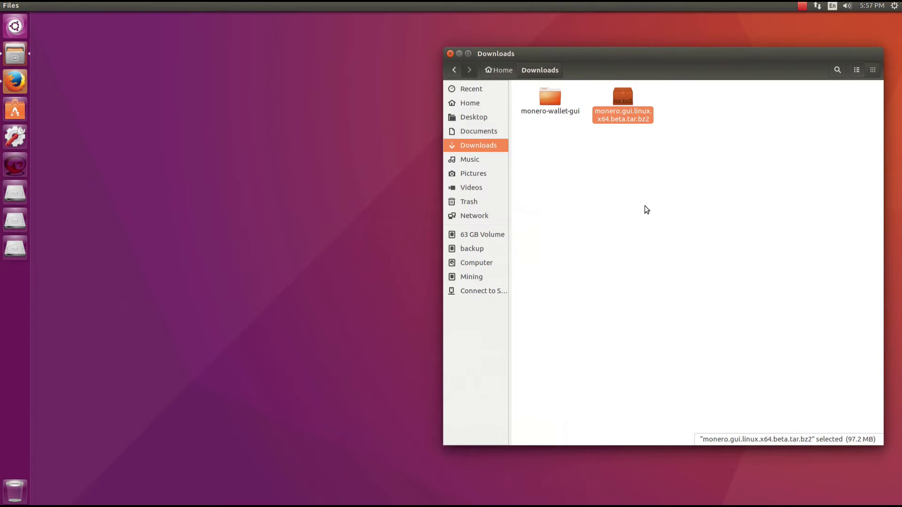
left_click(600, 191)
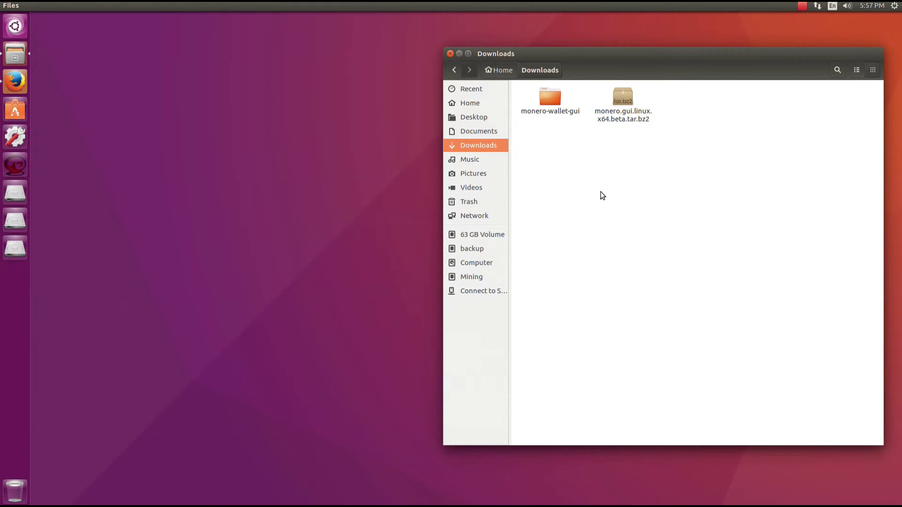
Cut the .bitmonero and monero-wallet-gui folders from Downloads and paste them into Home
key("ctrl+h")
left_click_drag(649, 145, 559, 103)
right_click(557, 102)
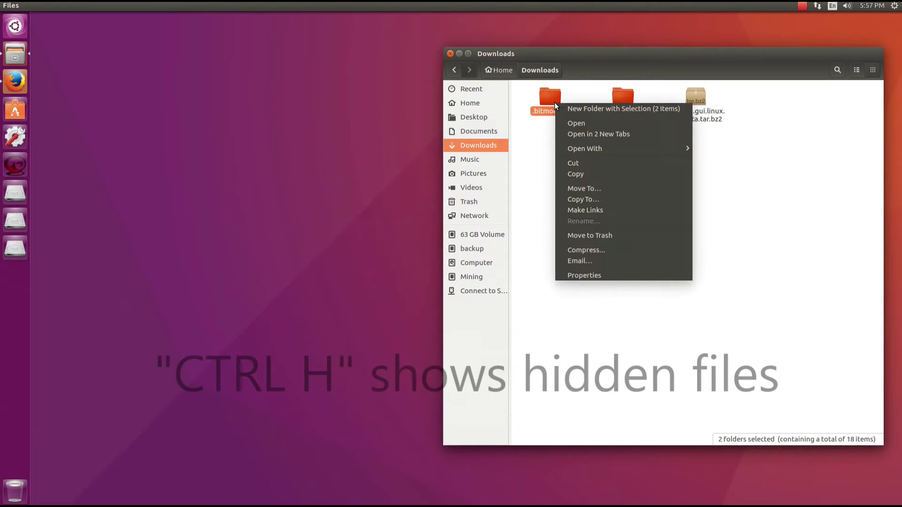
left_click(576, 162)
left_click(477, 105)
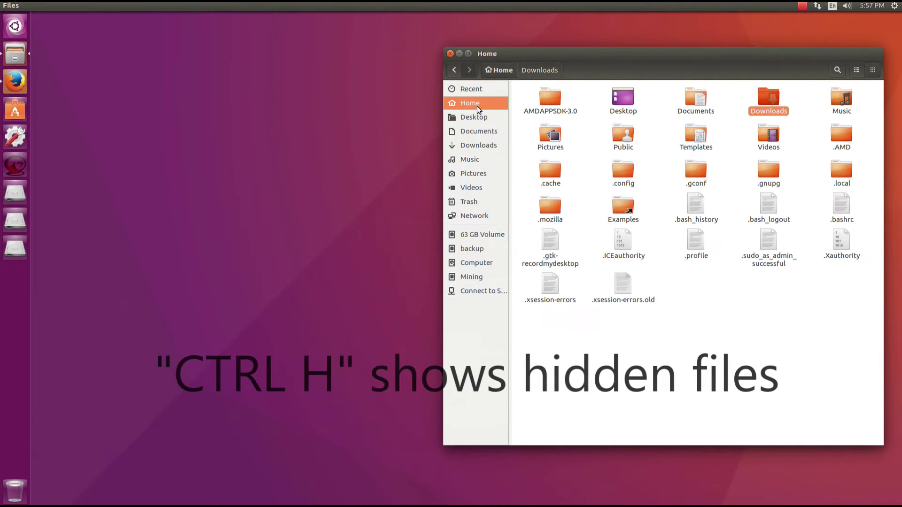
right_click(731, 312)
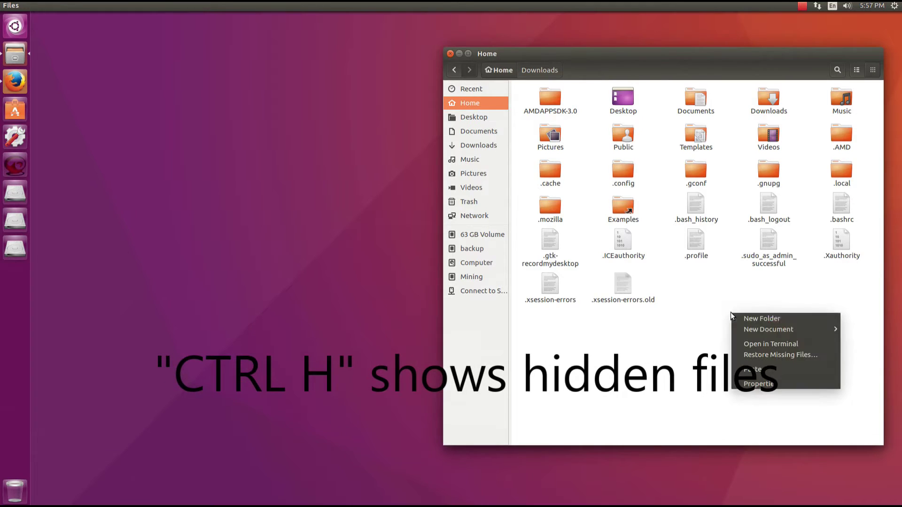
left_click(765, 370)
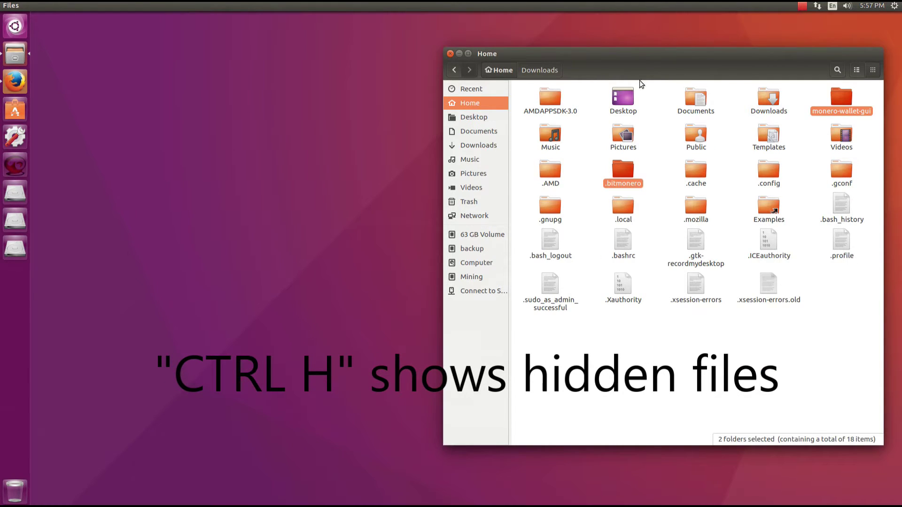
Check data.mdb's size in .bitmonero/lmdb, then return to Home with hidden files hidden
double_click(632, 181)
double_click(559, 113)
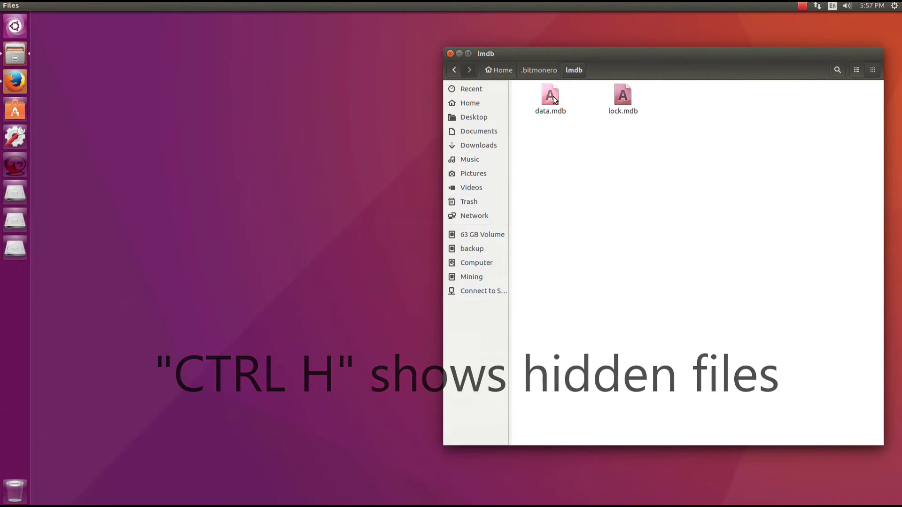
right_click(554, 99)
left_click(624, 252)
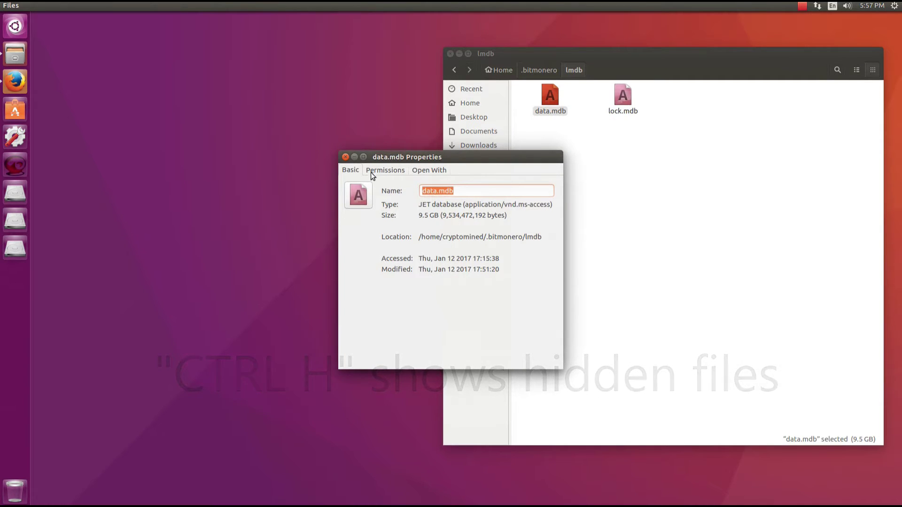
left_click(346, 157)
key("alt+Up")
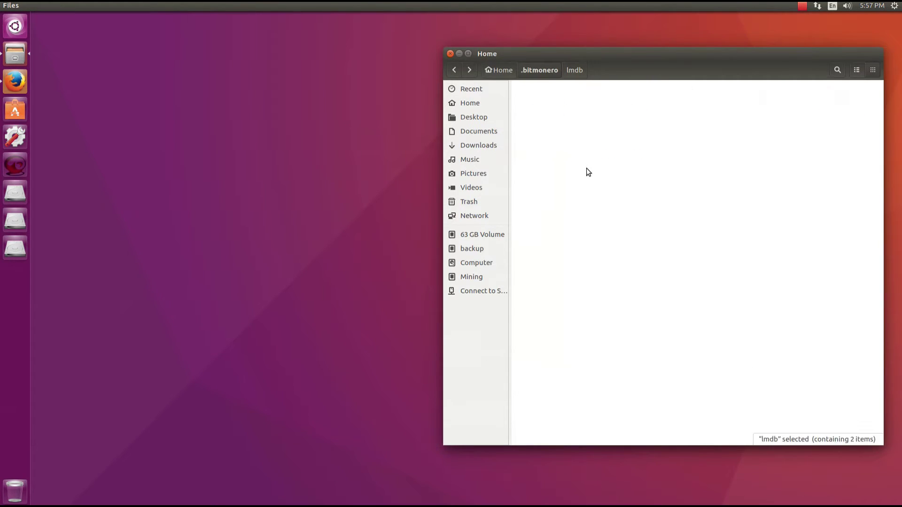
key("alt+Up")
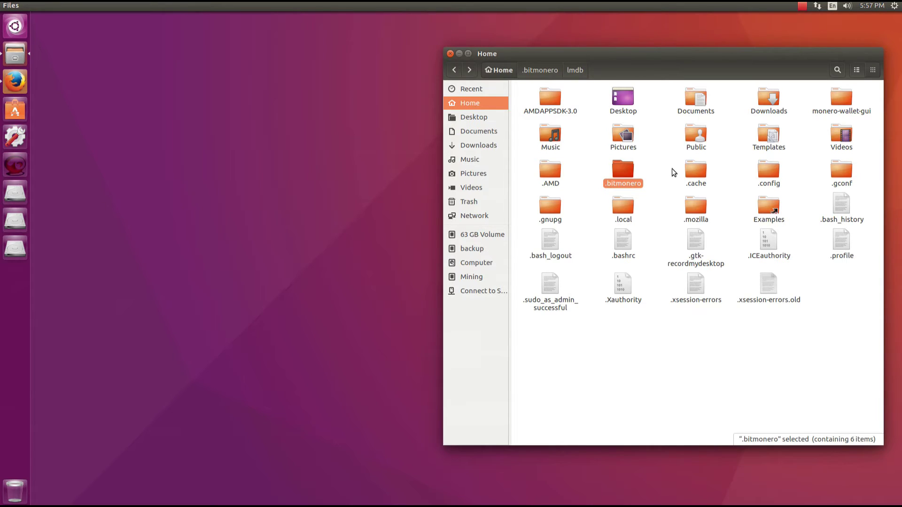
key("ctrl+h")
double_click(835, 104)
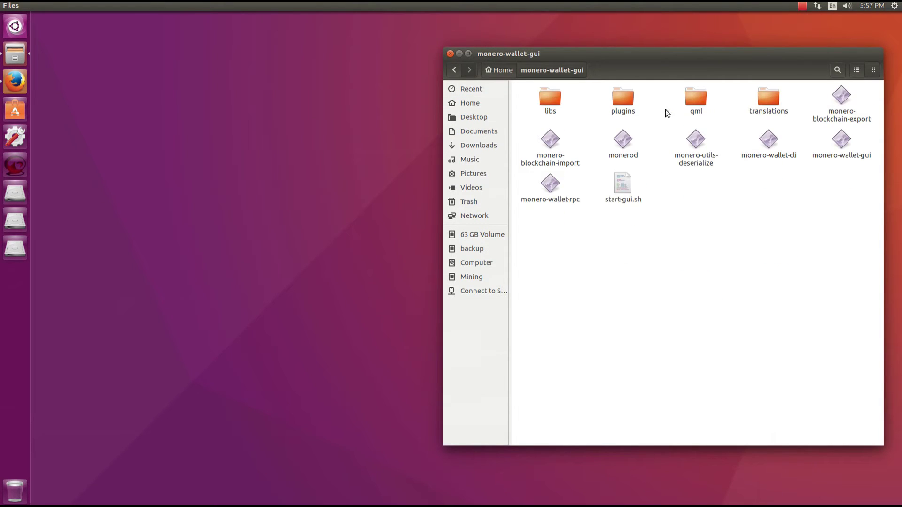
double_click(623, 182)
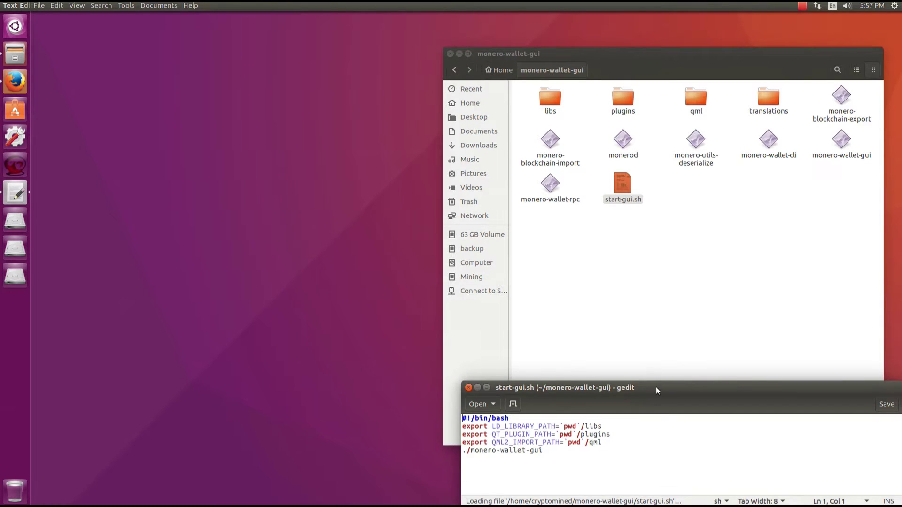
left_click_drag(656, 391, 469, 213)
left_click(282, 210)
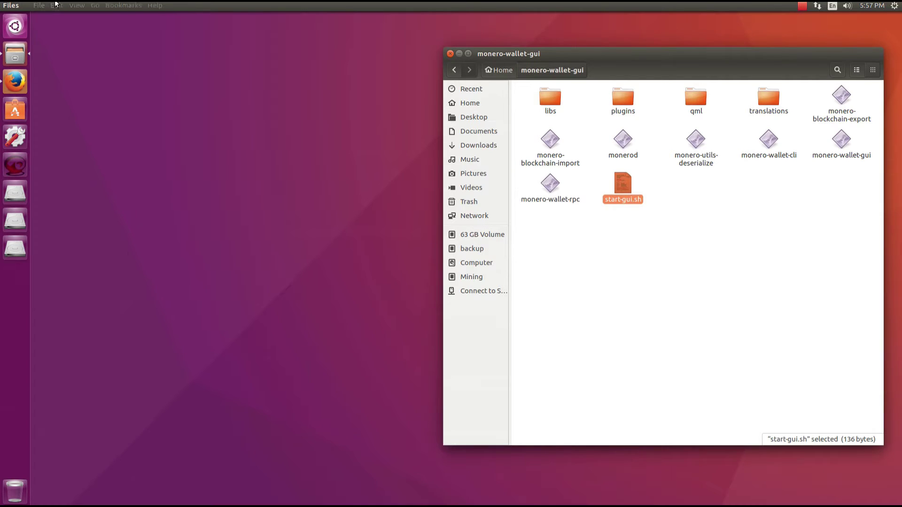
left_click(56, 6)
Set Files Behavior preferences so executable text files 'Ask each time'
left_click(83, 152)
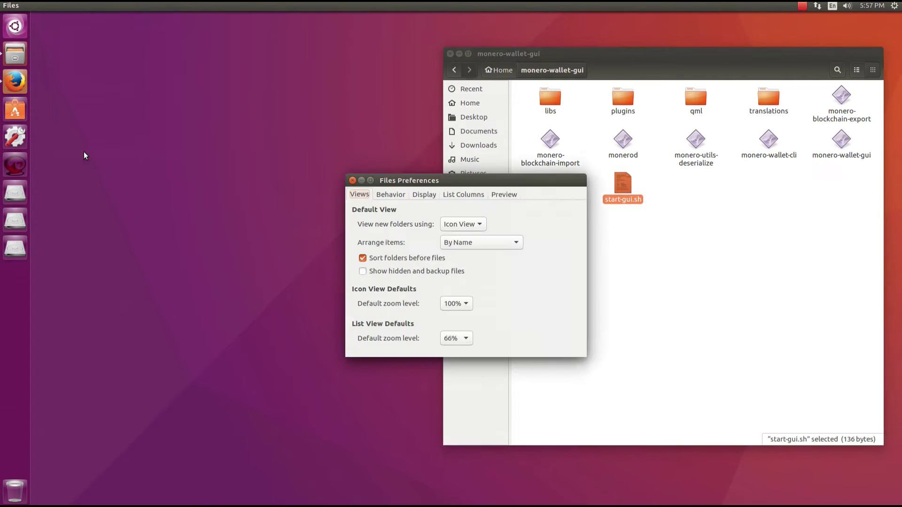
left_click(383, 196)
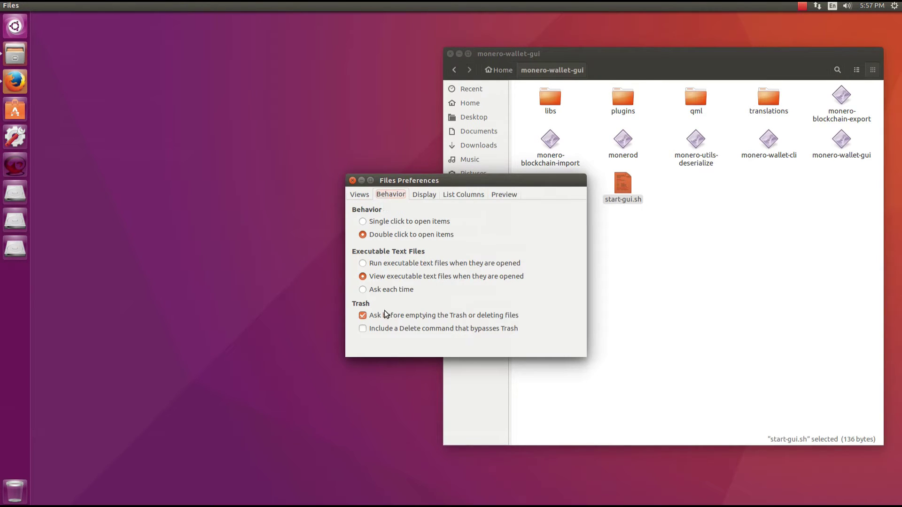
left_click(370, 265)
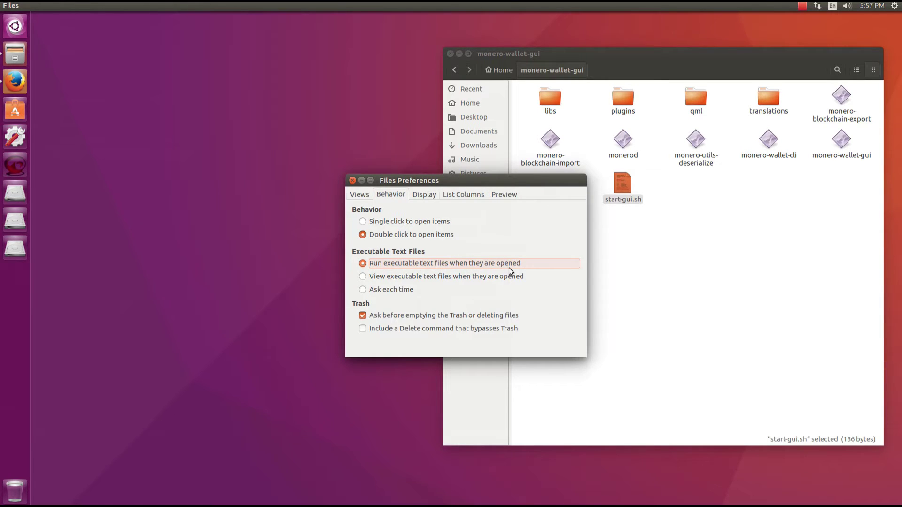
left_click(366, 291)
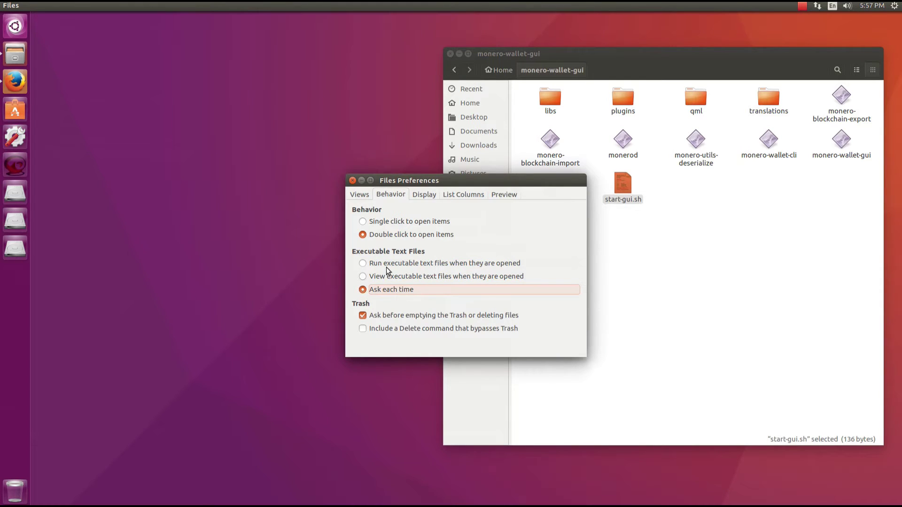
left_click(352, 181)
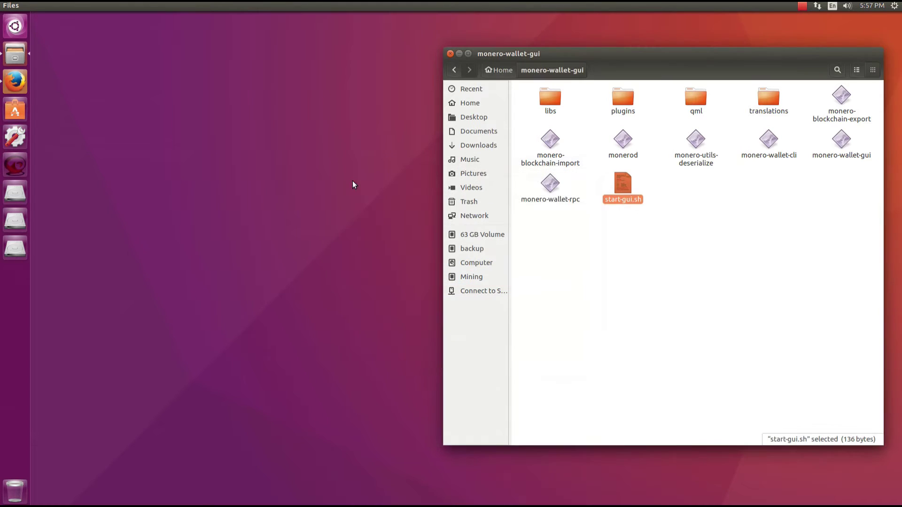
Try launching start-gui.sh with Run, then with Run in Terminal
double_click(621, 189)
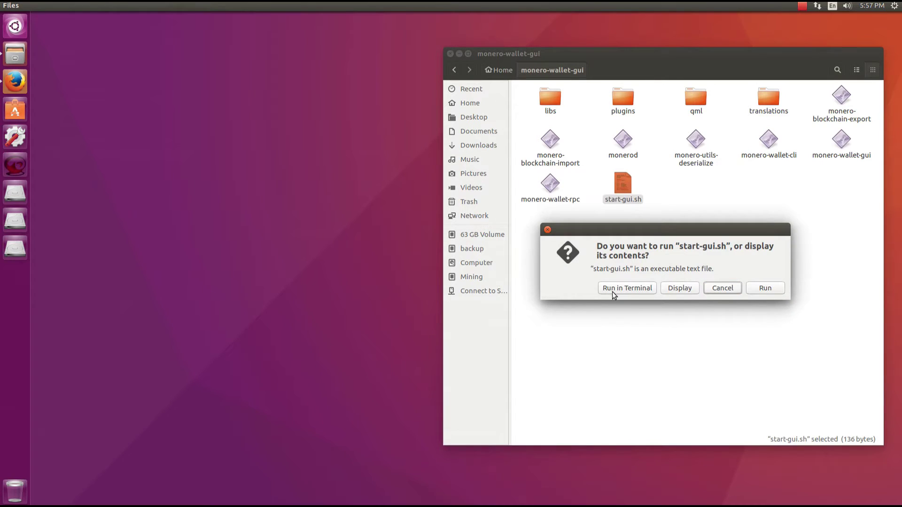
left_click(758, 288)
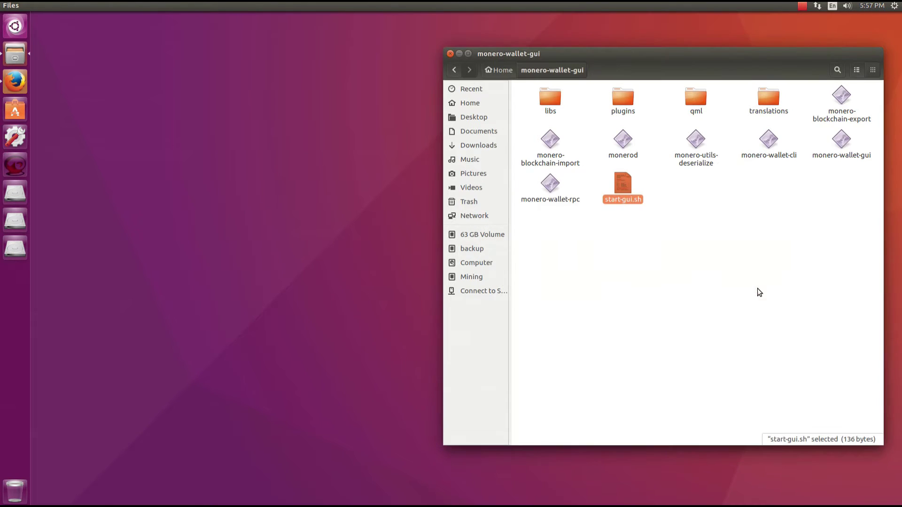
double_click(622, 190)
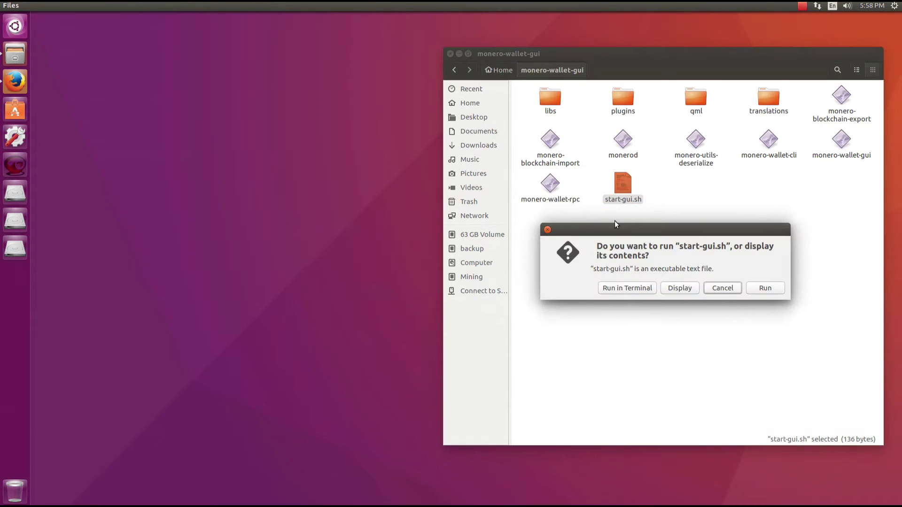
left_click(621, 288)
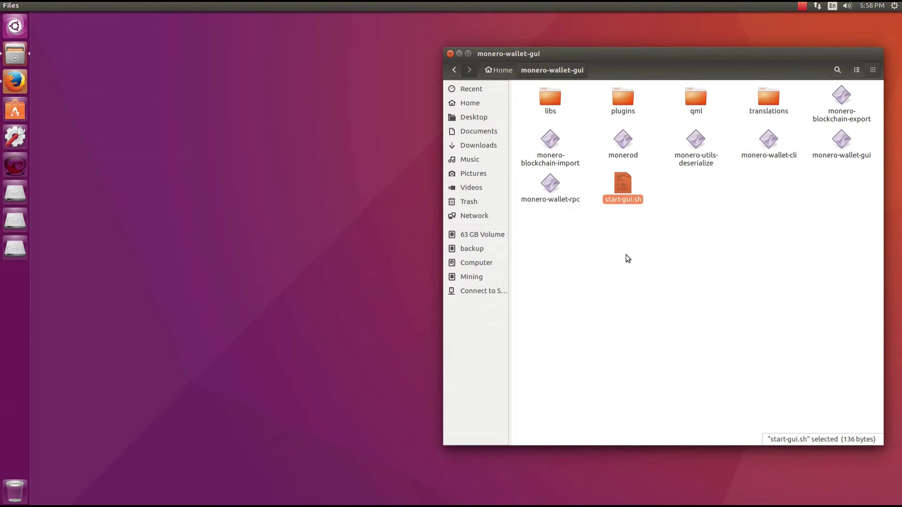
right_click(618, 215)
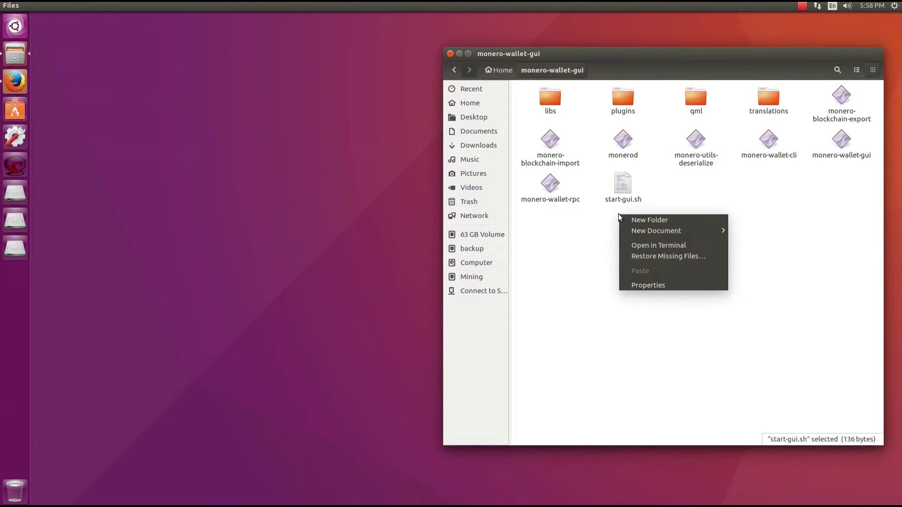
Open a terminal in monero-wallet-gui and run ./start-gui.sh
left_click(646, 245)
type("./starr")
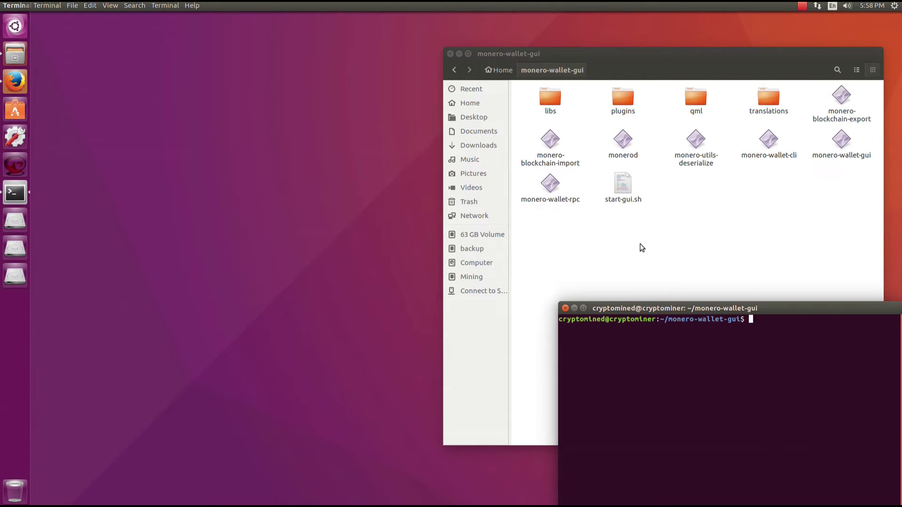
key("BackSpace")
type("tart")
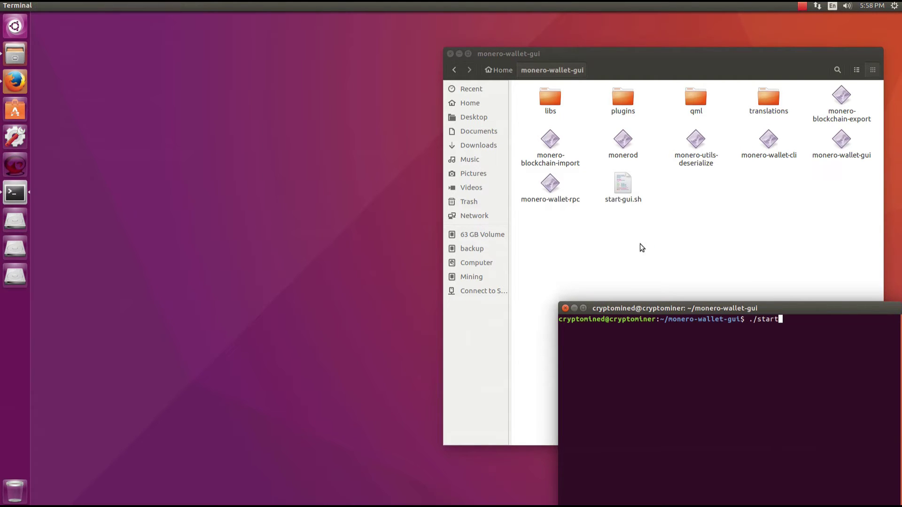
type("-gui.sh")
key("Return")
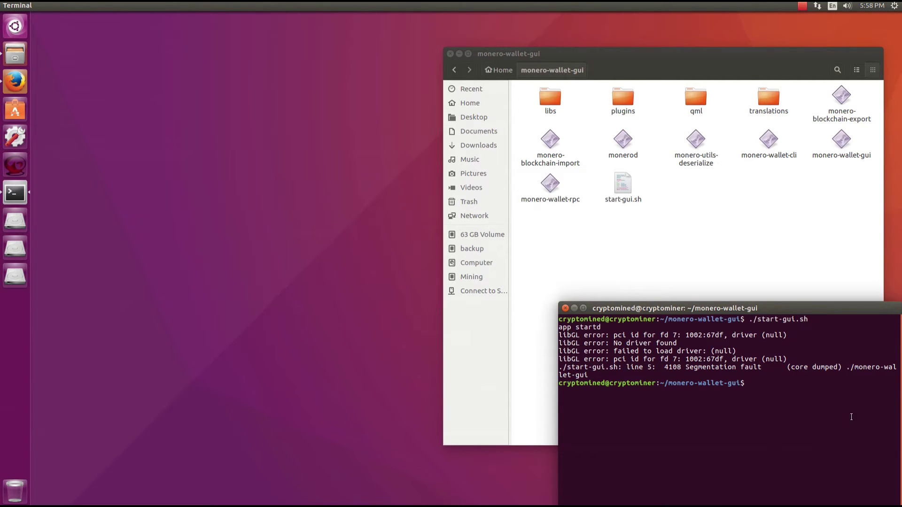
Move libGL.so.1 out of libs with 'mv libs/libGL.so.1* .'
type("mv li")
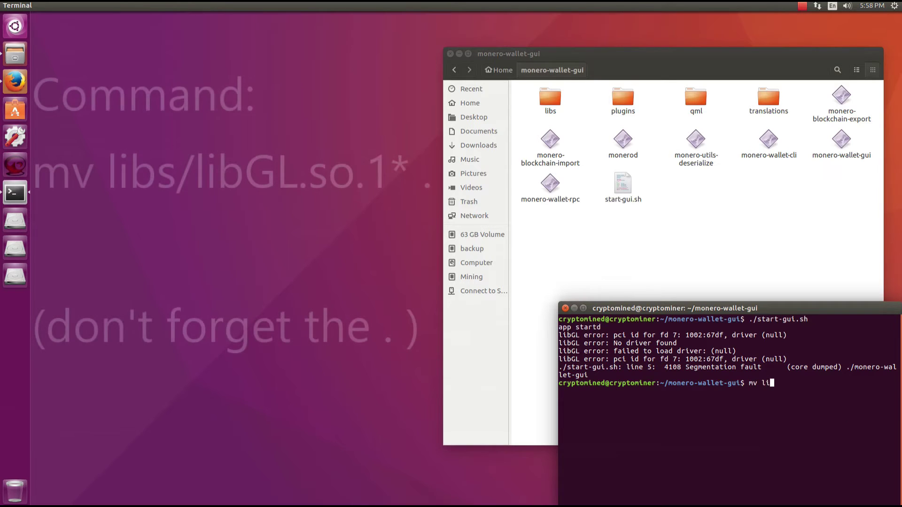
type("bs/lib")
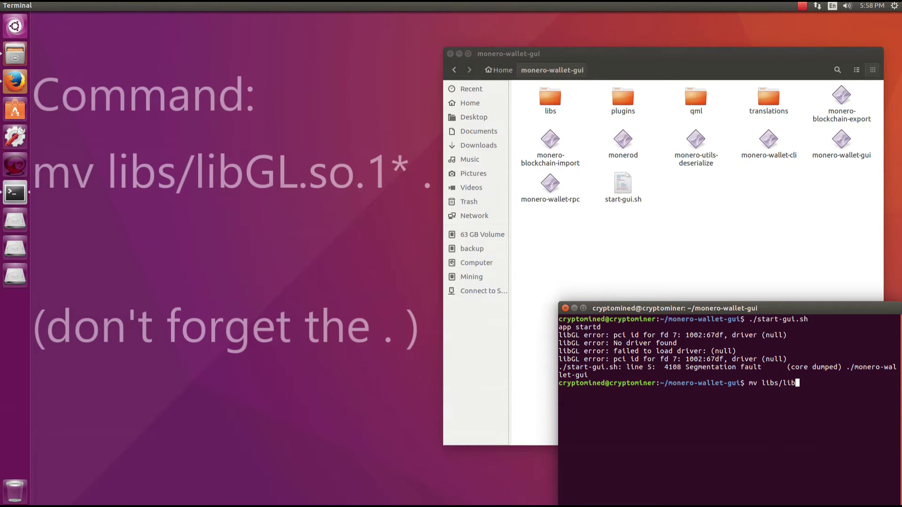
type("GL.so")
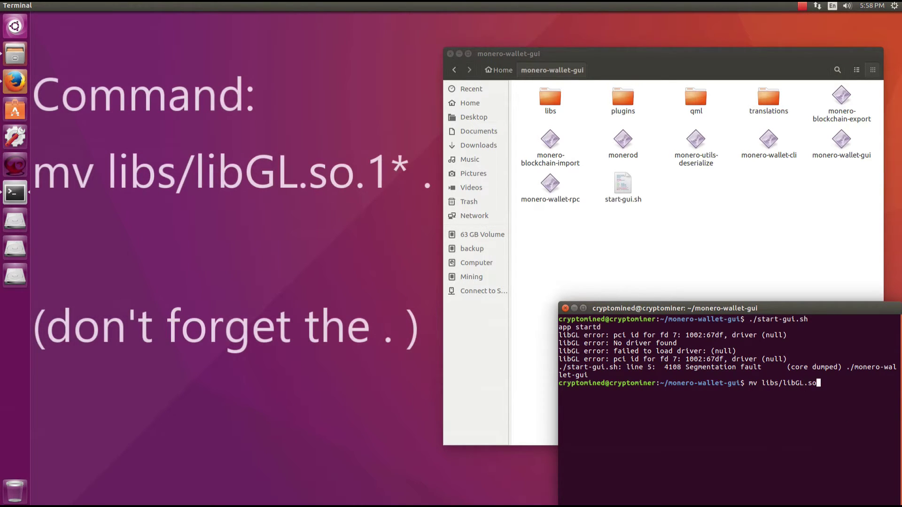
type(".1* .")
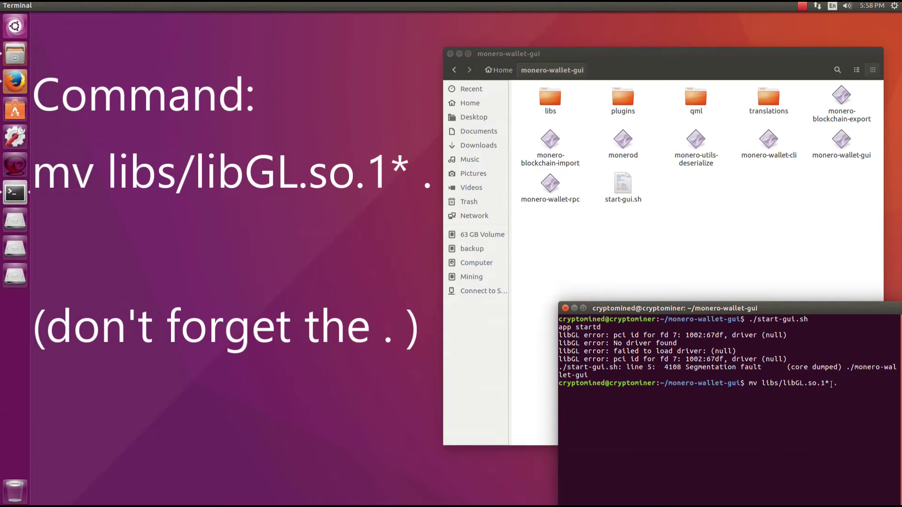
key("Return")
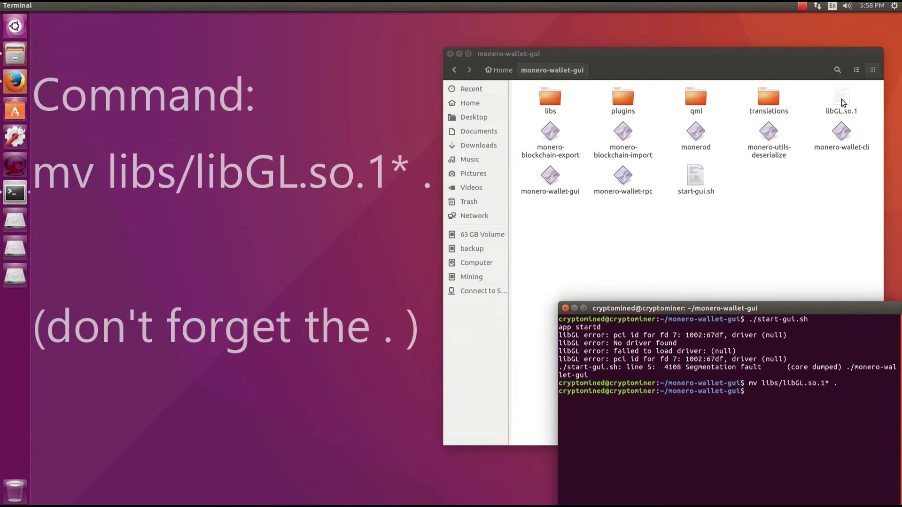
double_click(696, 188)
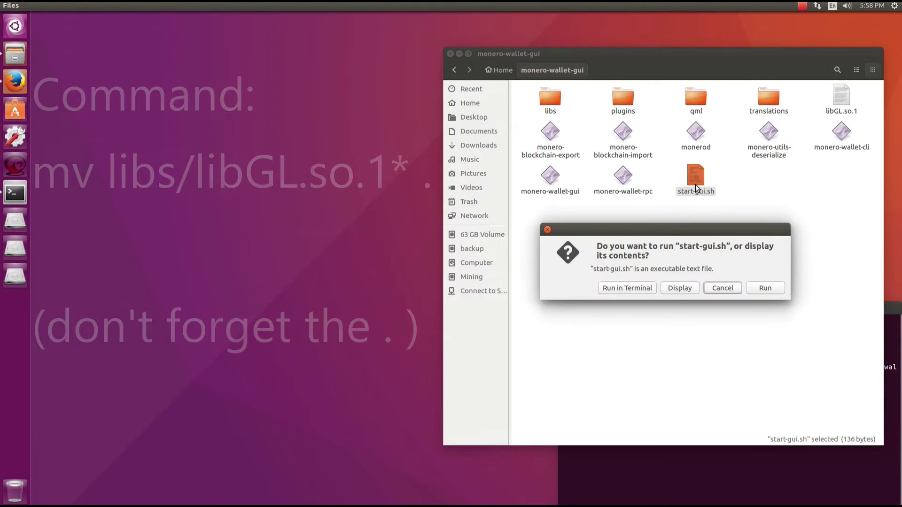
Run start-gui.sh, keep daemon address localhost:18081, and choose to create a new wallet
left_click(766, 289)
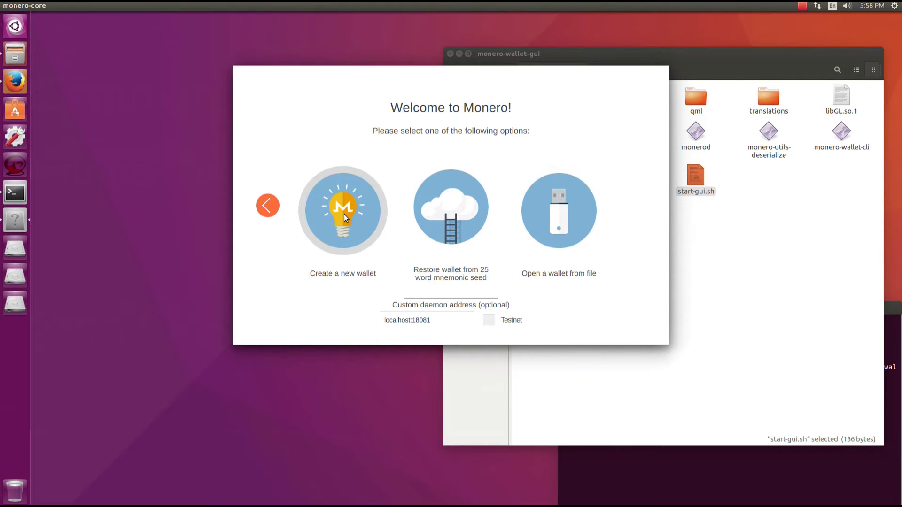
left_click(443, 320)
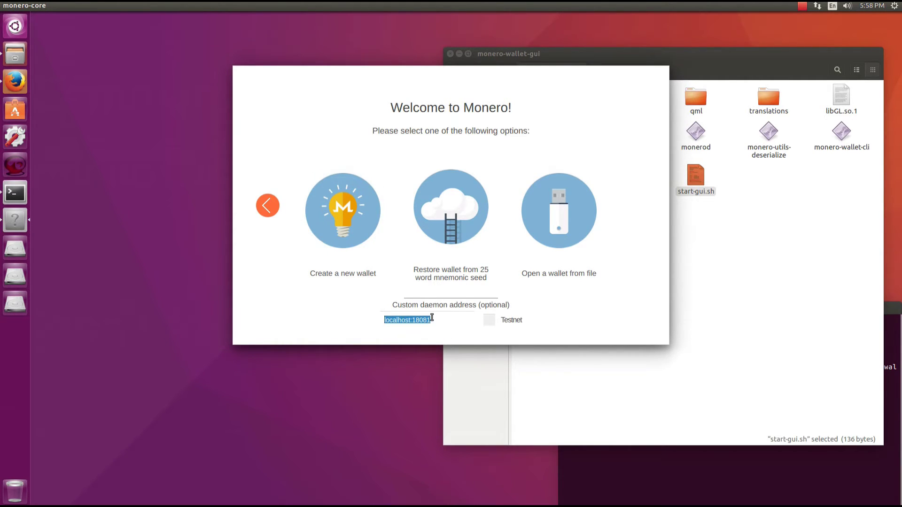
left_click(431, 320)
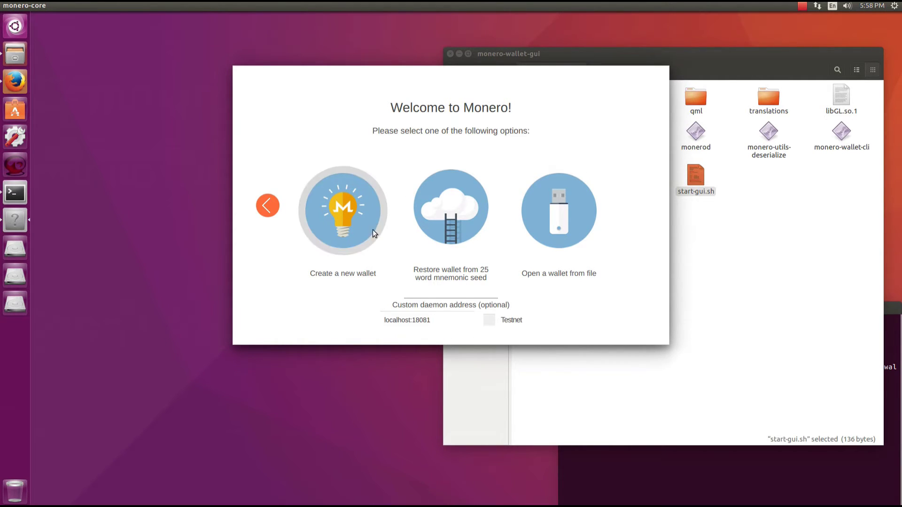
left_click(343, 207)
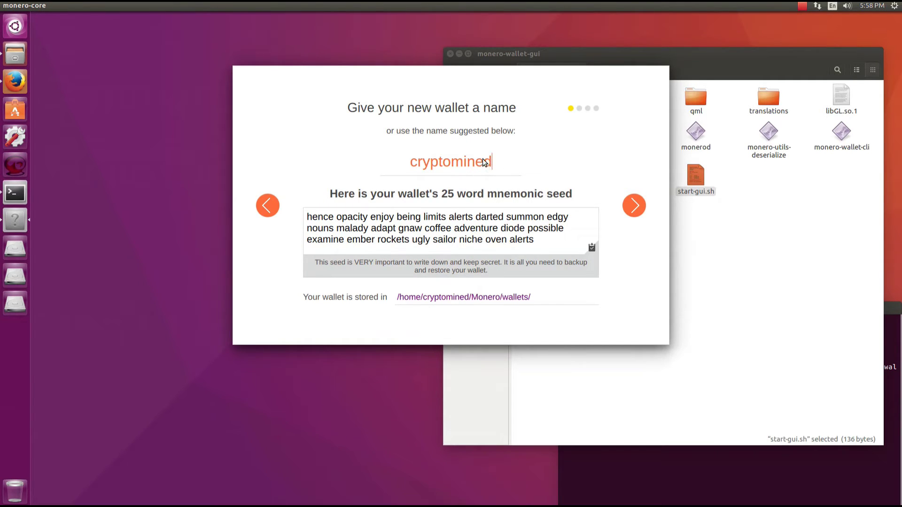
Add 'test' to the suggested wallet name cryptomined
type("test")
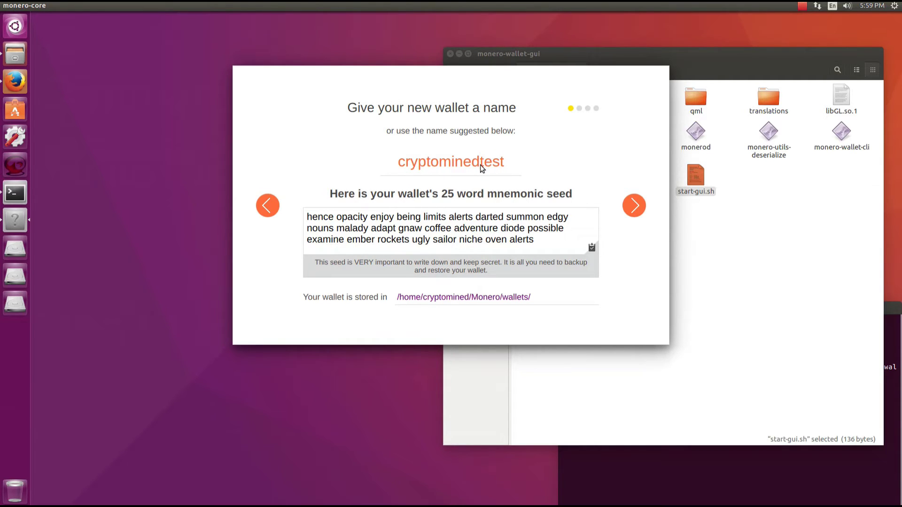
type("_")
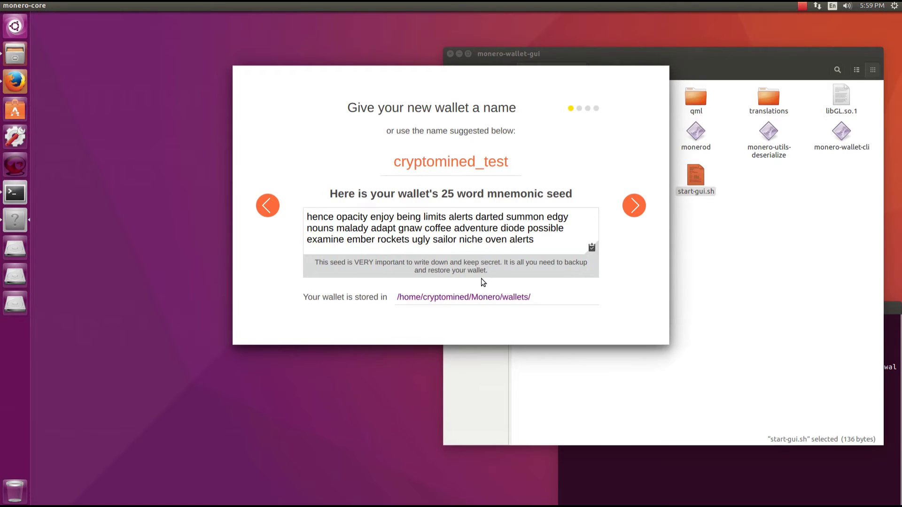
Enter the wallet password and its confirmation, then continue to the 'You're all set up!' summary
left_click(632, 206)
left_click(425, 195)
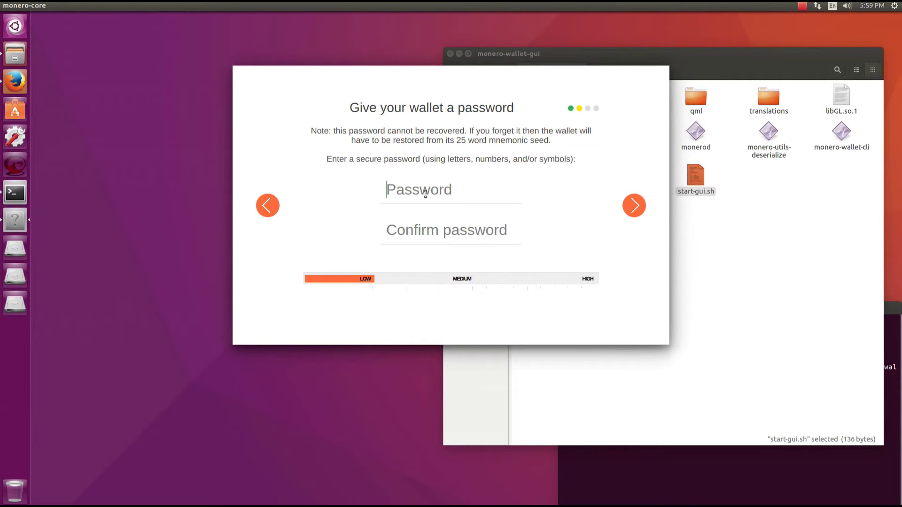
type("1234")
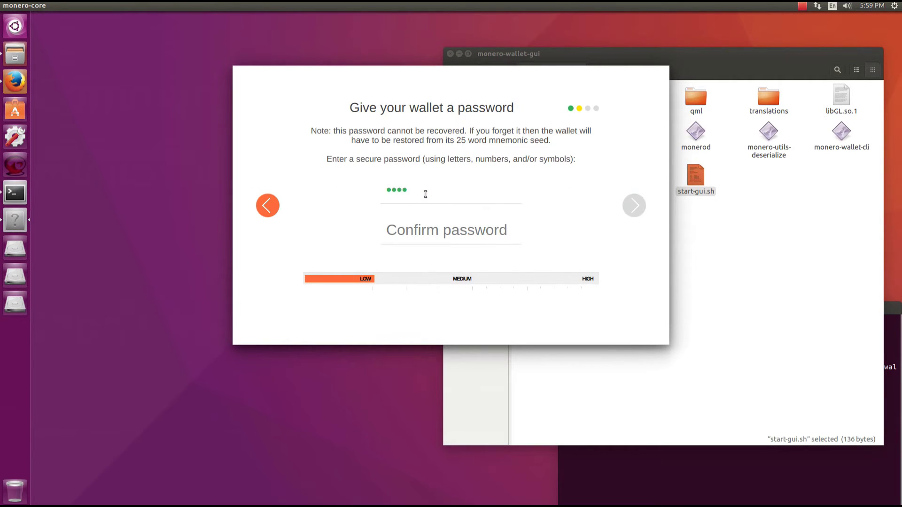
type("567890")
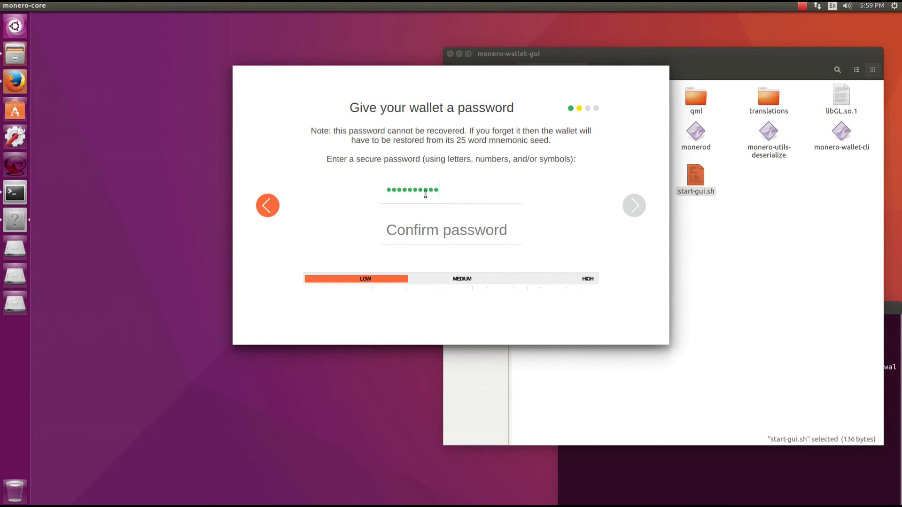
type("abcd")
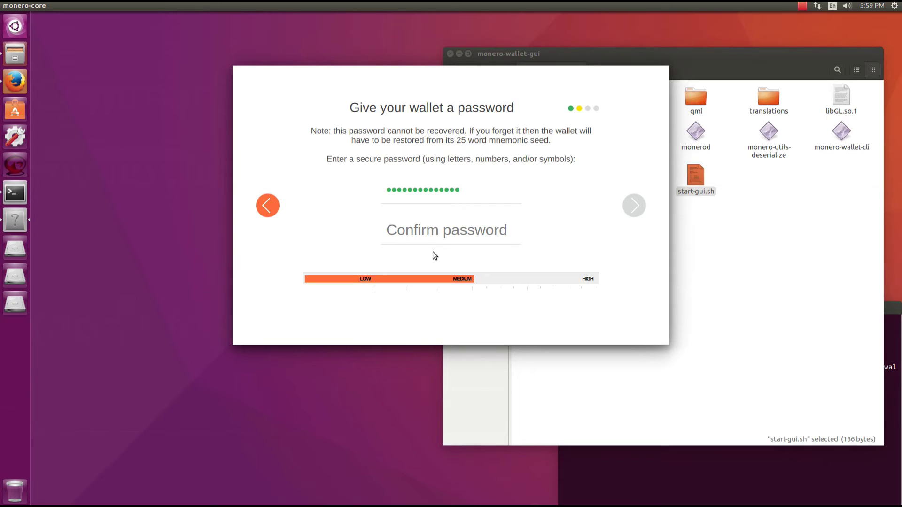
left_click(431, 234)
type("1234")
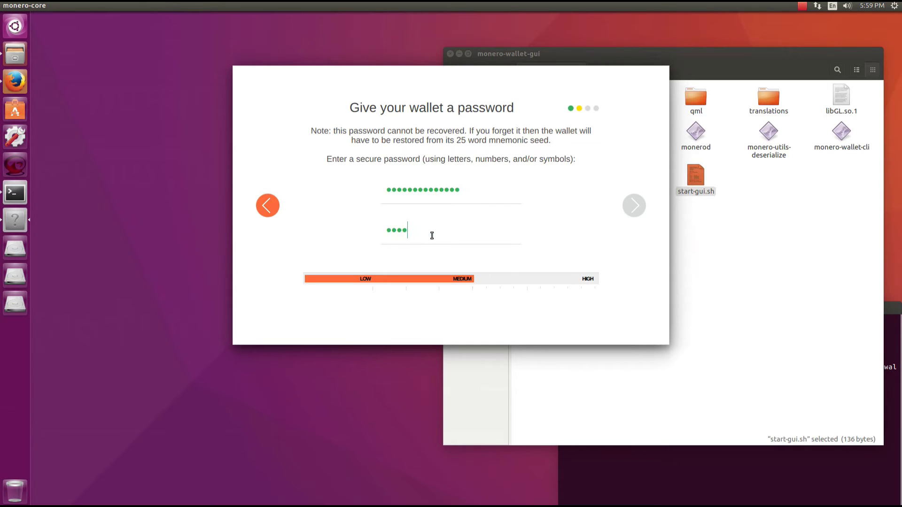
type("56789012344")
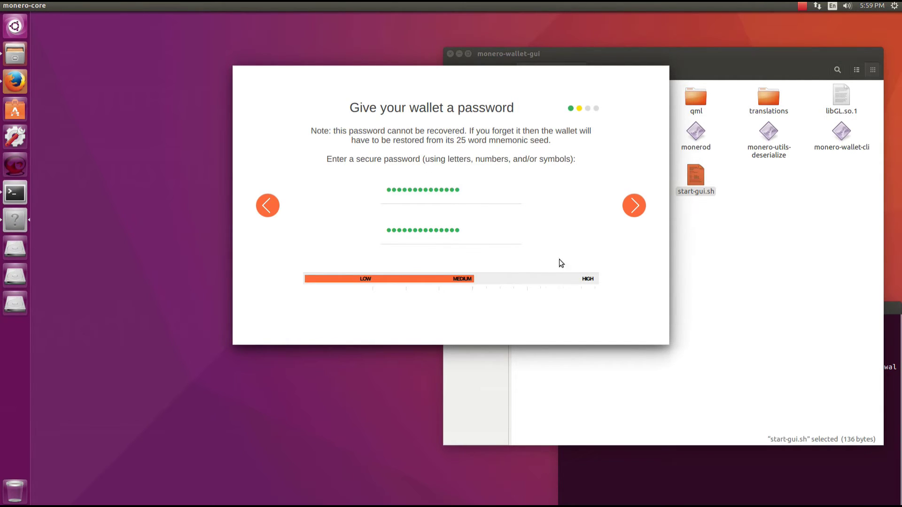
left_click(632, 205)
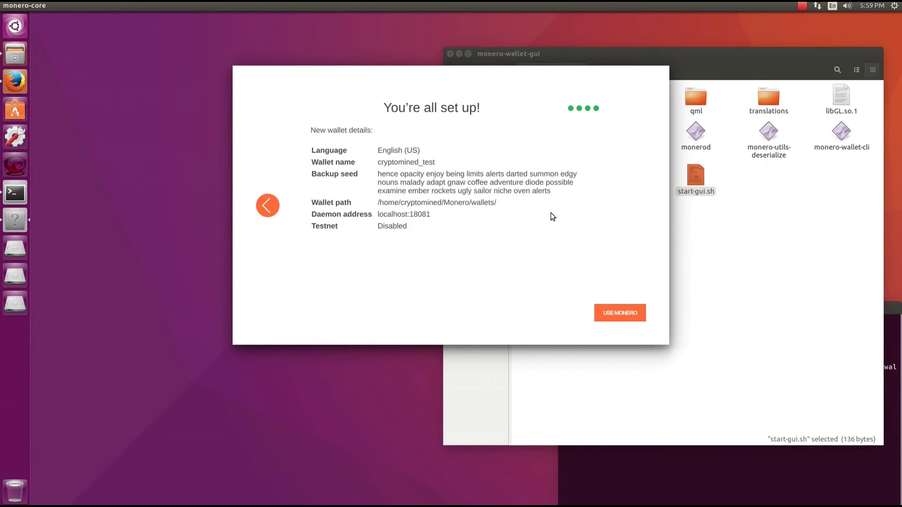
Open the wallet with USE MONERO, start the daemon, close the terminal and hide the folder window
left_click(624, 314)
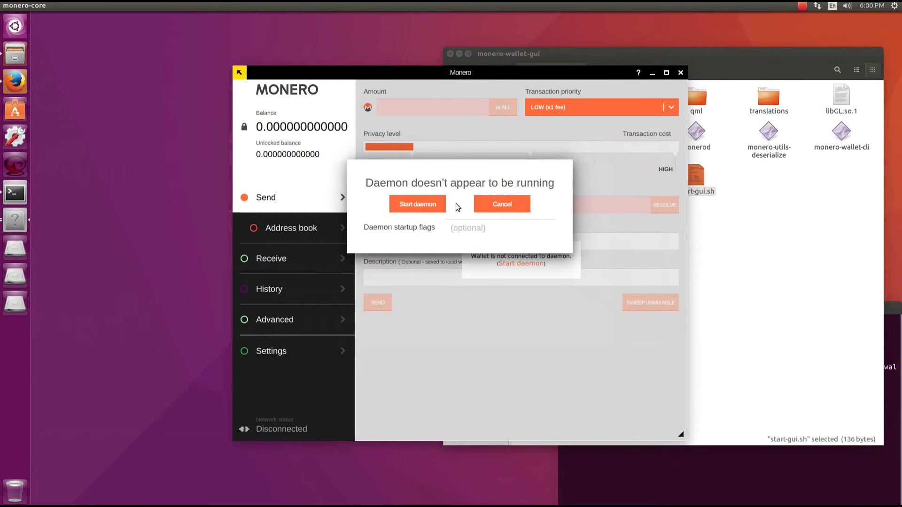
left_click(399, 203)
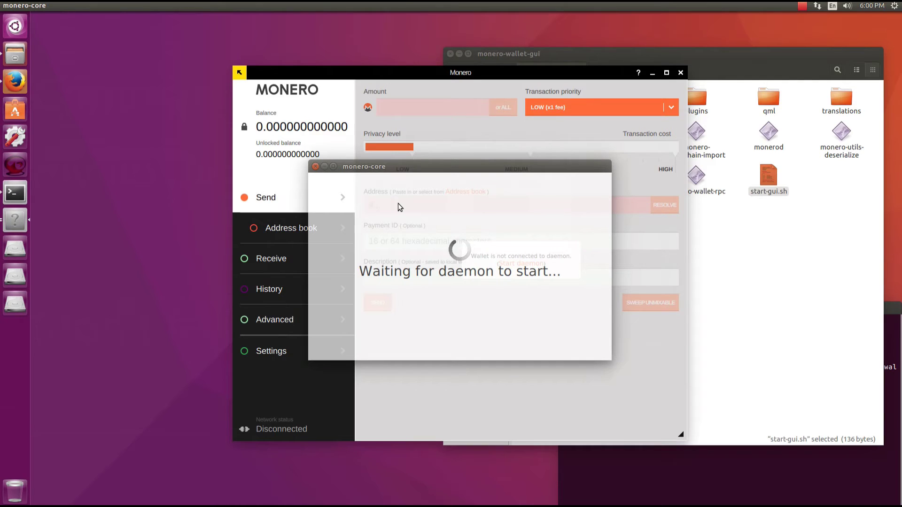
left_click(588, 466)
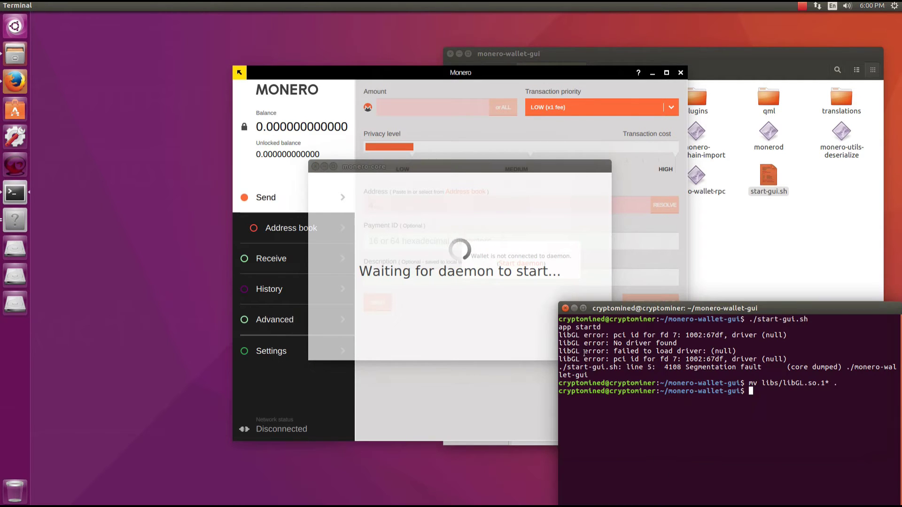
left_click(565, 308)
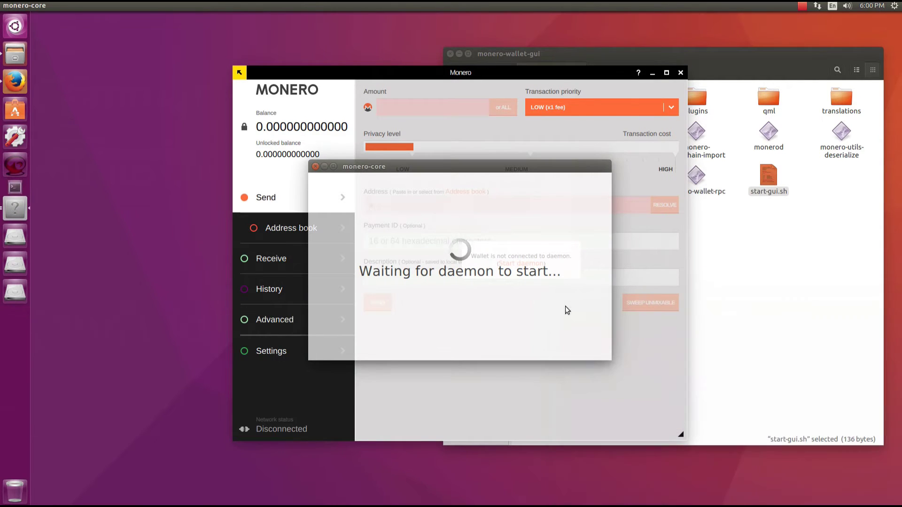
left_click(458, 54)
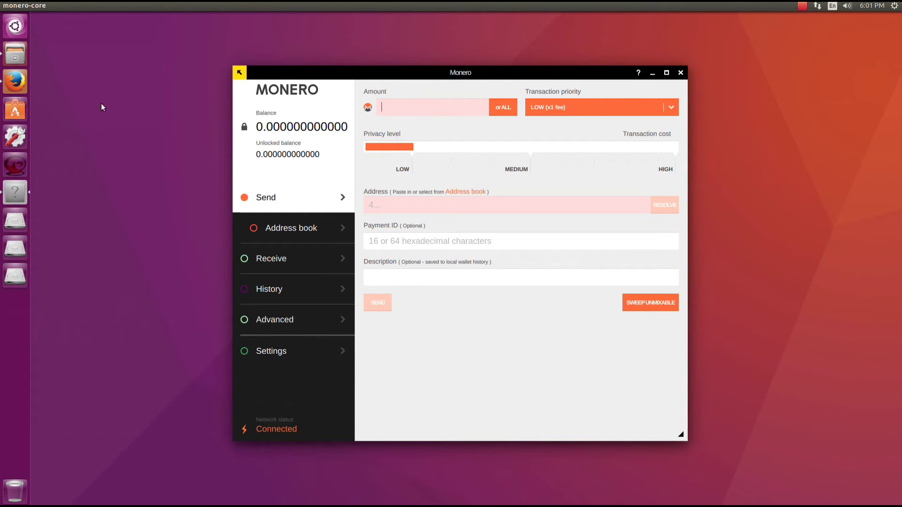
Open monero wallet test.txt from Documents as text in gedit
left_click(15, 54)
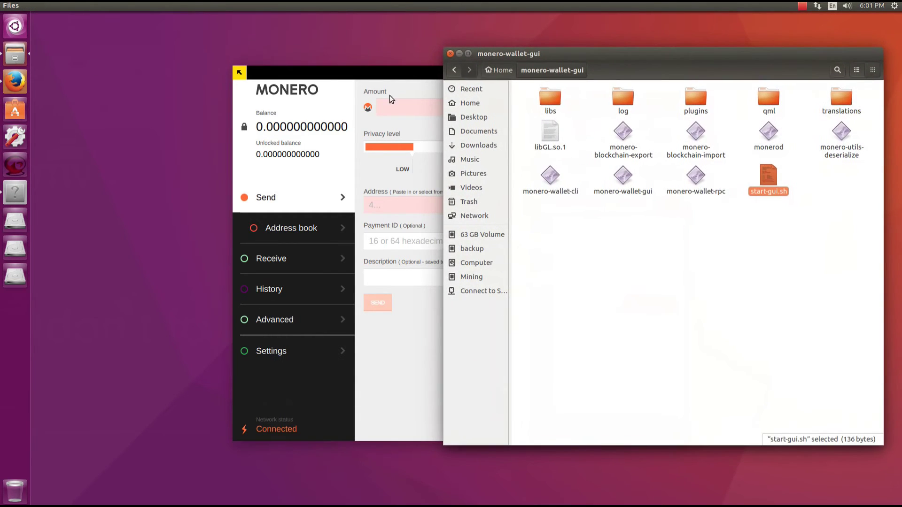
left_click(475, 131)
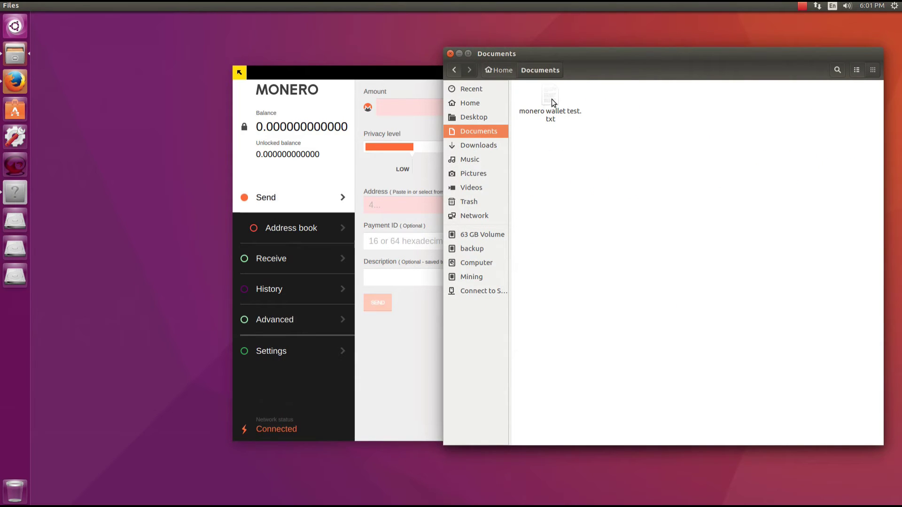
right_click(552, 99)
left_click(561, 104)
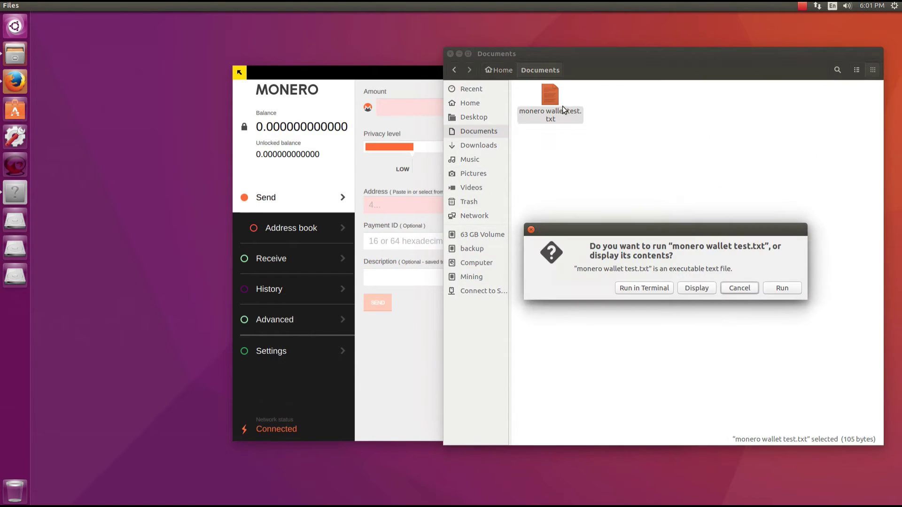
left_click(700, 288)
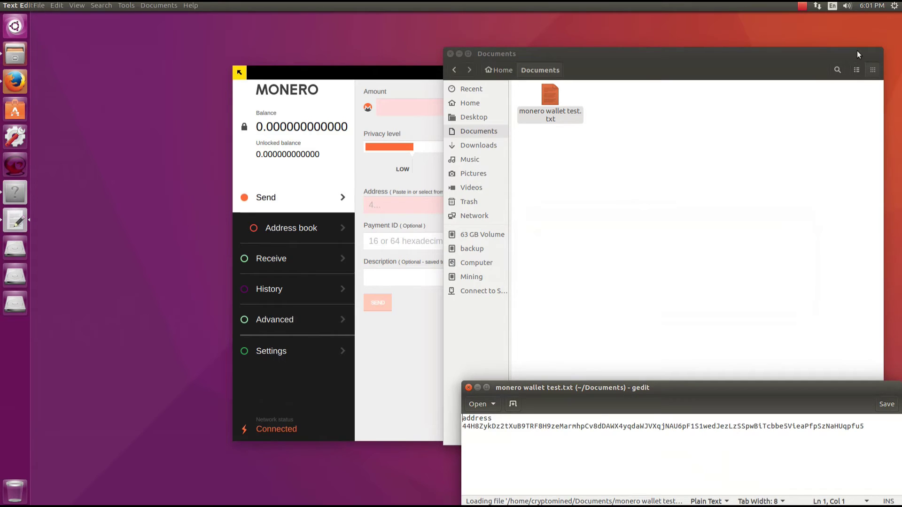
left_click(458, 54)
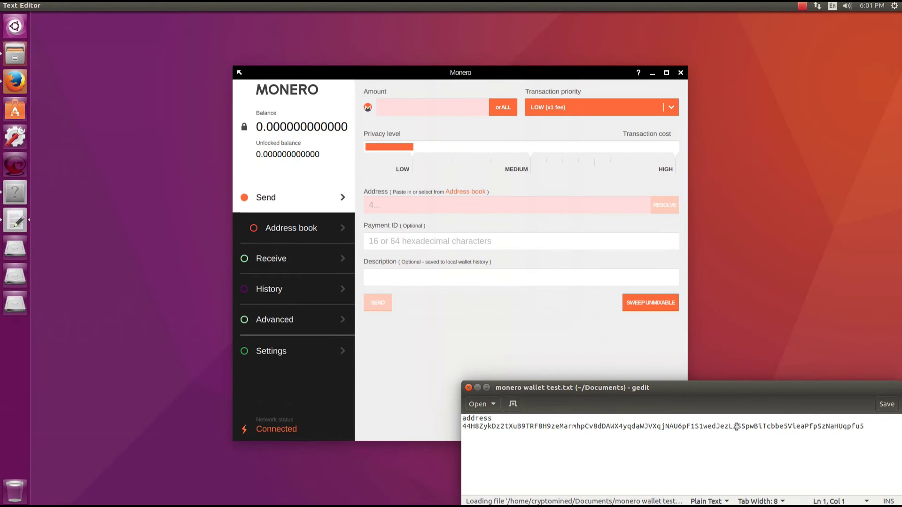
Select and copy the wallet address line from the file, then return to the Monero wallet
left_click(862, 426)
left_click_drag(862, 426, 357, 426)
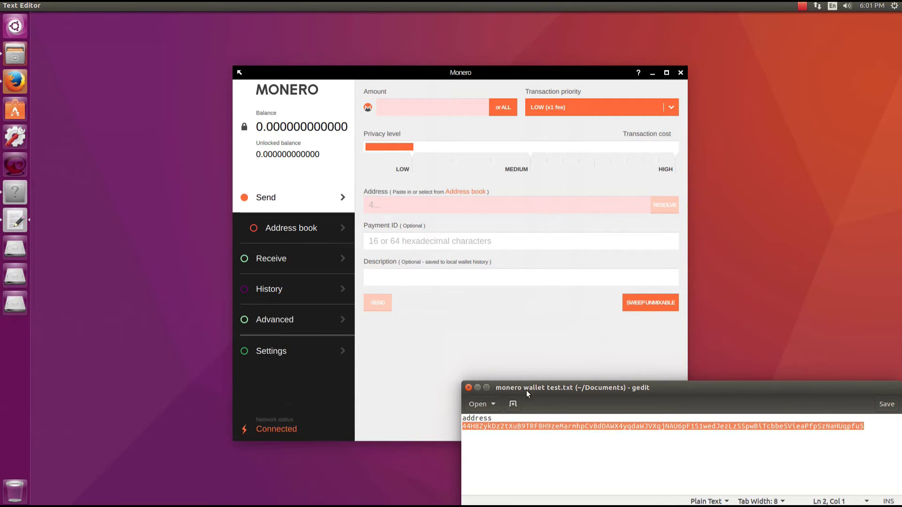
right_click(526, 421)
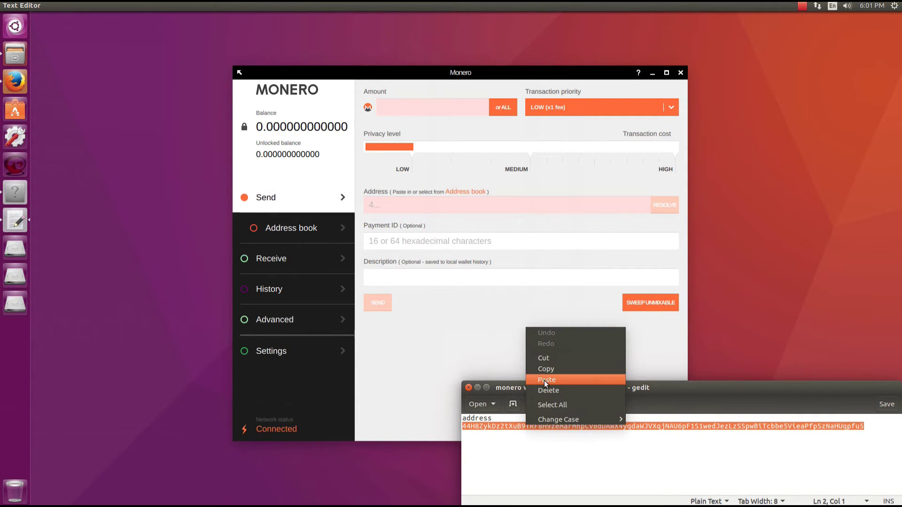
left_click(534, 370)
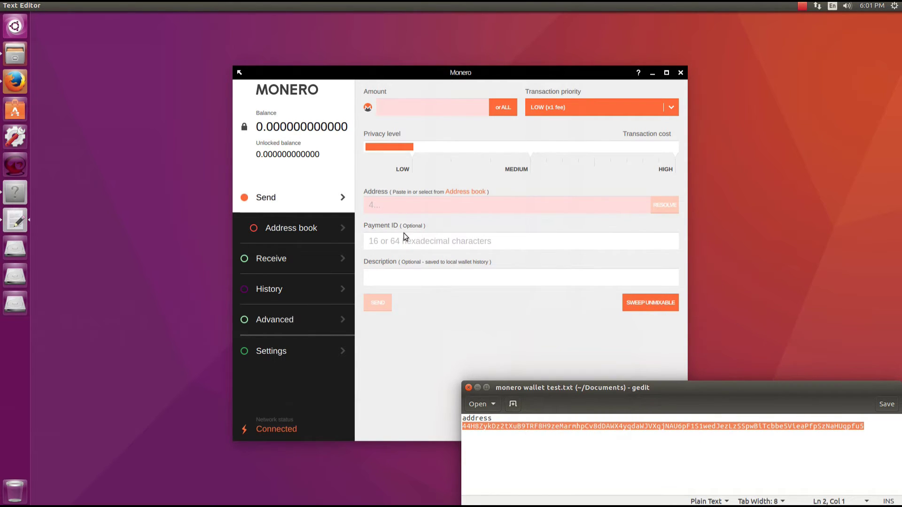
left_click(400, 205)
Paste the copied wallet address as the recipient and enter an amount of 2
right_click(397, 206)
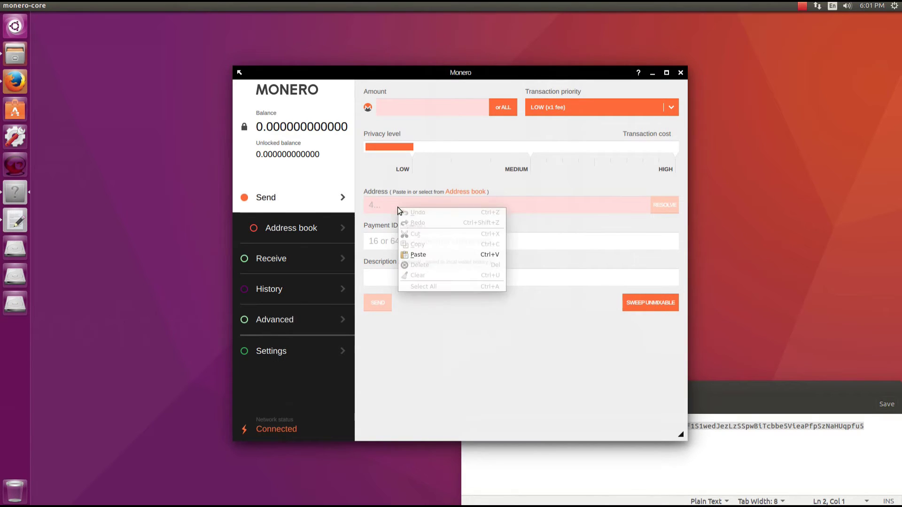
left_click(416, 255)
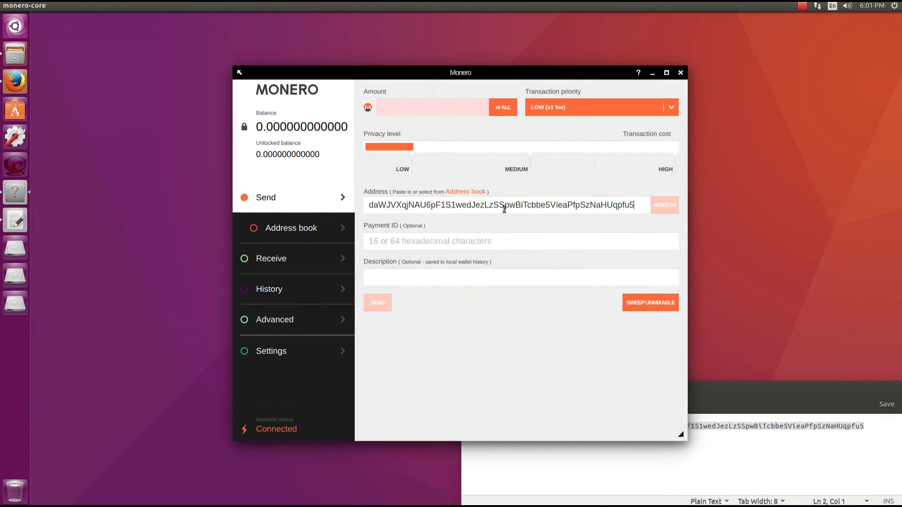
left_click(409, 111)
type("2")
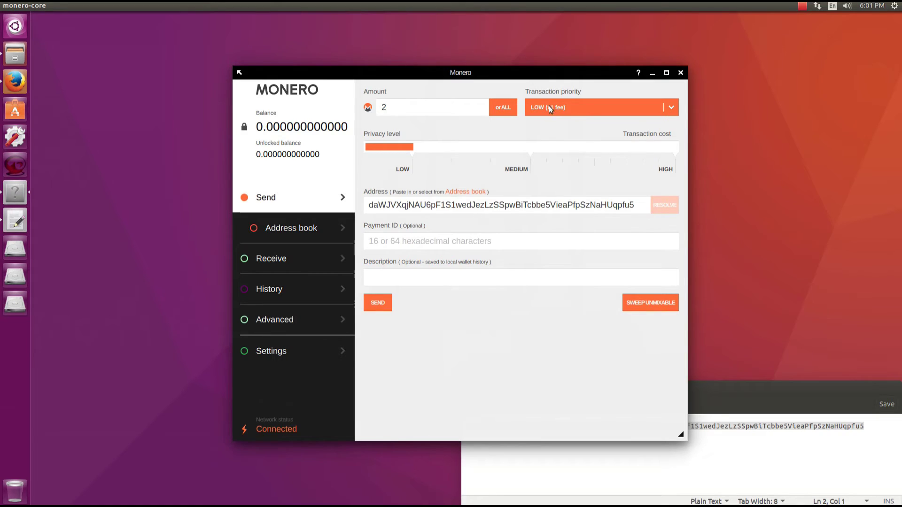
Keep LOW priority, raise privacy to HIGH, and start the description 'sending XMR'
left_click(548, 106)
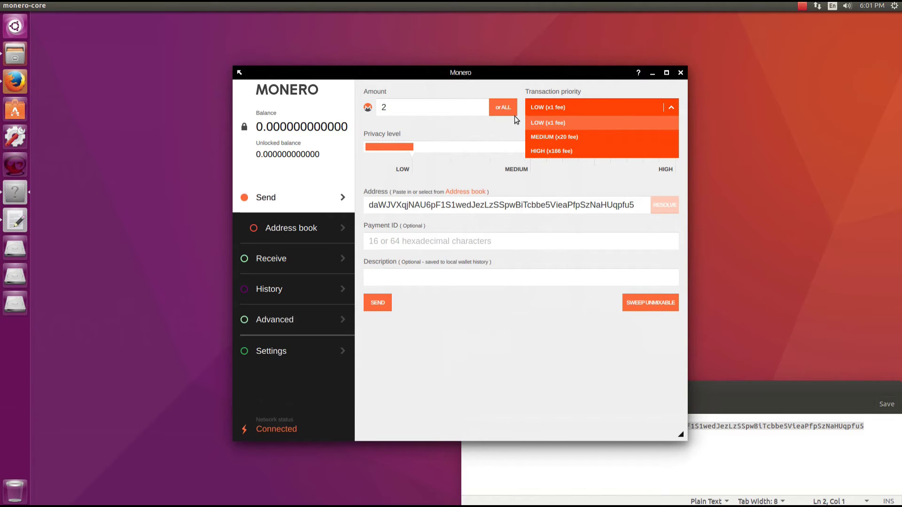
left_click(548, 122)
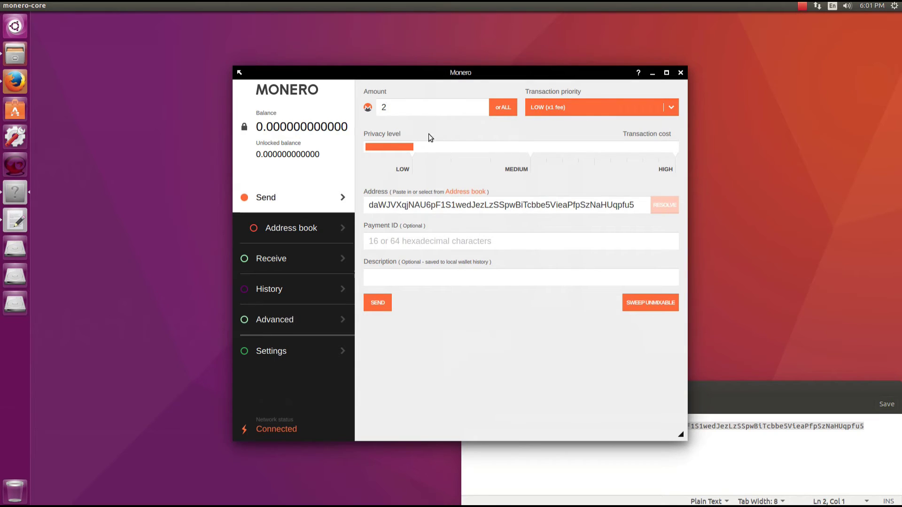
left_click(521, 147)
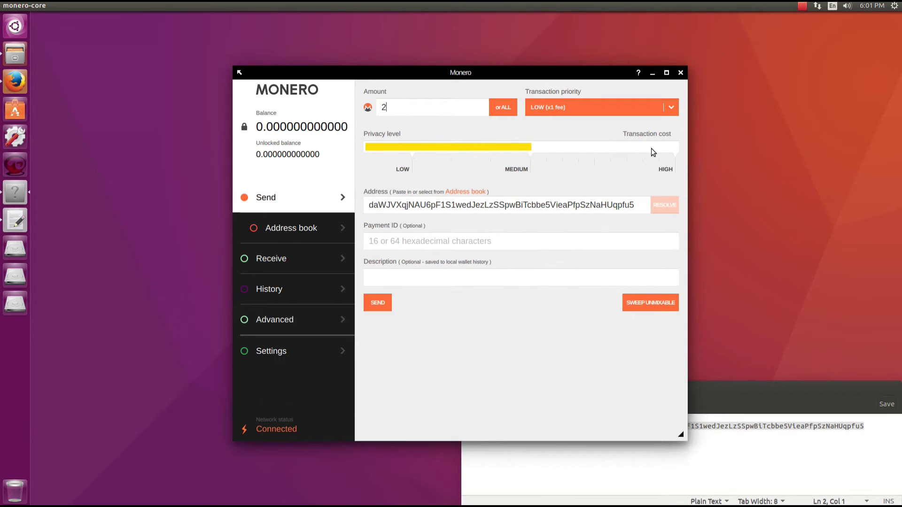
left_click(667, 149)
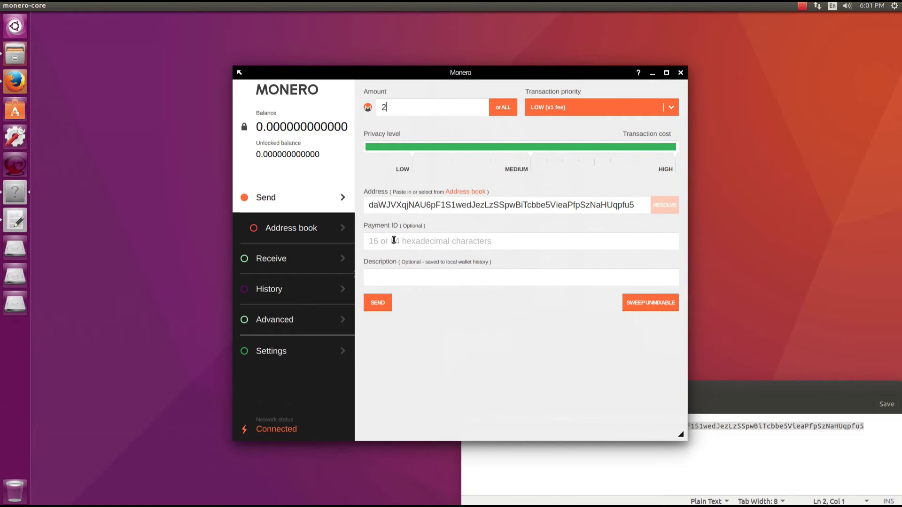
left_click(429, 241)
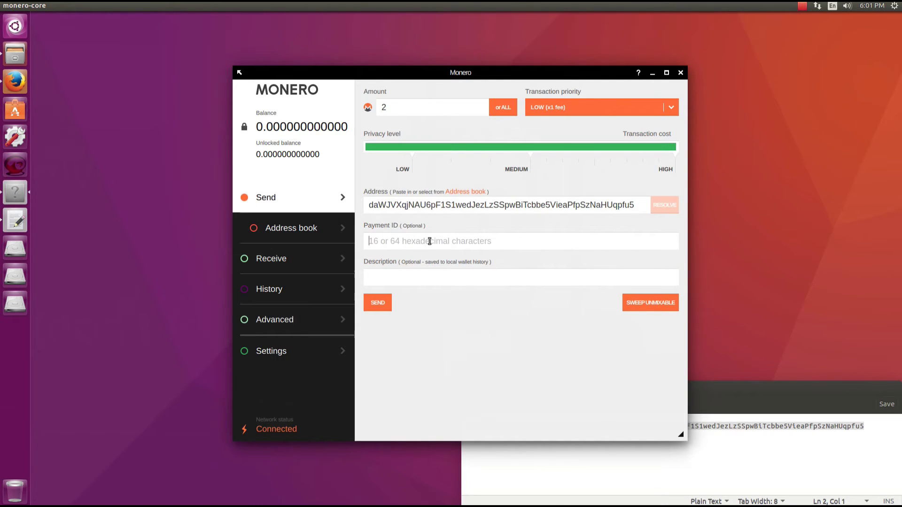
left_click(419, 276)
type("sending XMR")
left_click(472, 193)
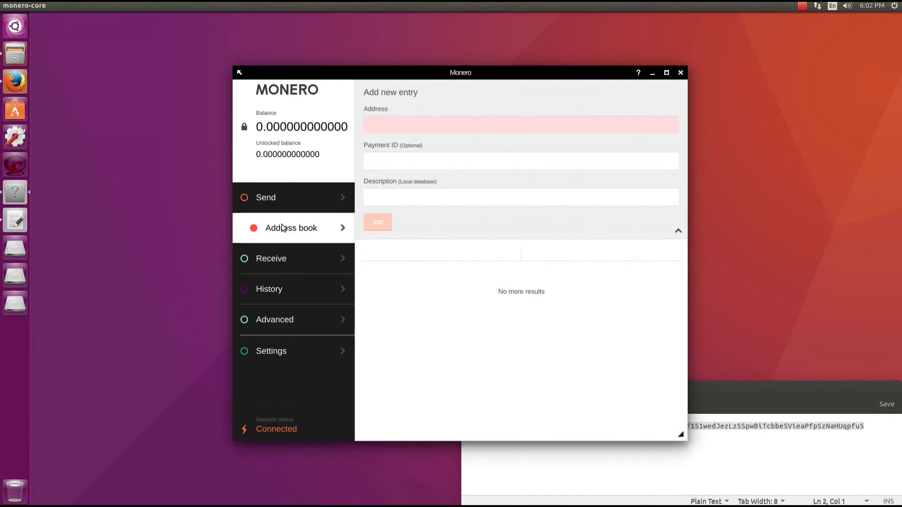
Save the pasted wallet address as address book entry 'my monero', then go back to Send
left_click(408, 127)
key("ctrl+v")
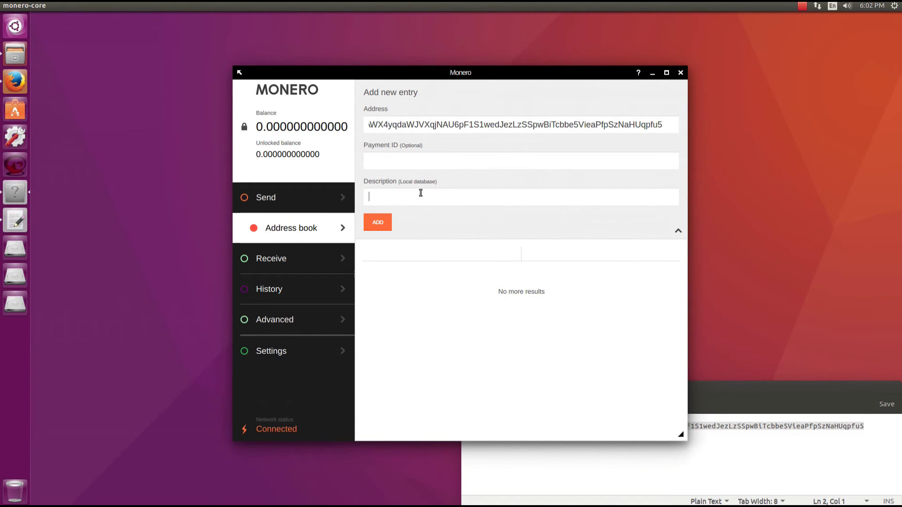
left_click(420, 192)
type("my monero")
left_click(376, 222)
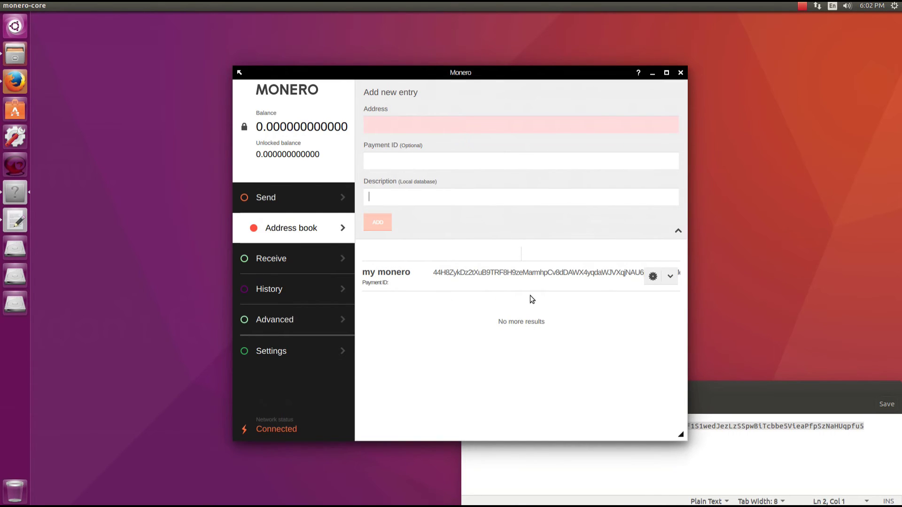
left_click(323, 203)
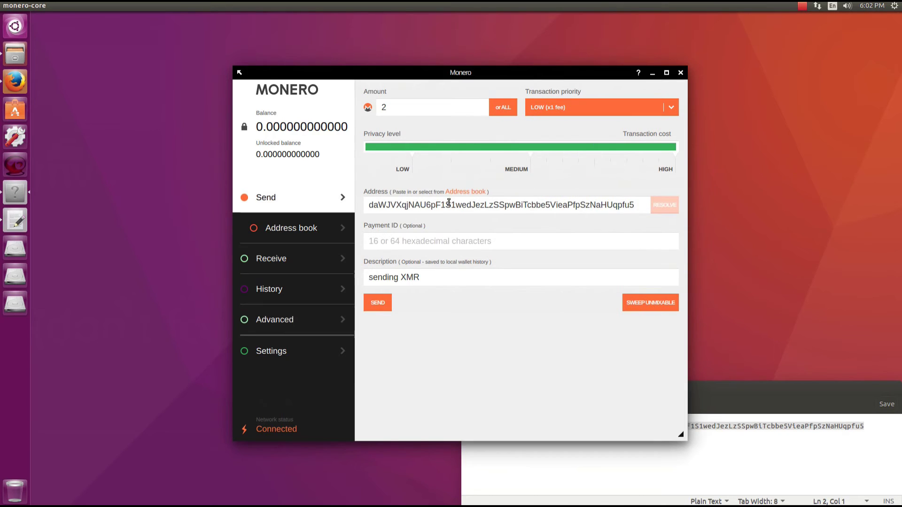
On Receive, inspect the address, integrated address and payment ID, then generate three new payment IDs
left_click(305, 260)
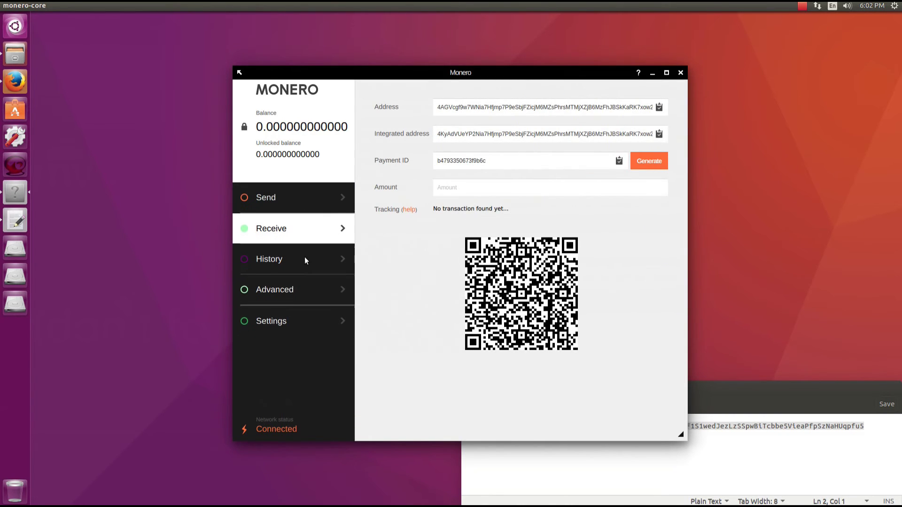
left_click(493, 112)
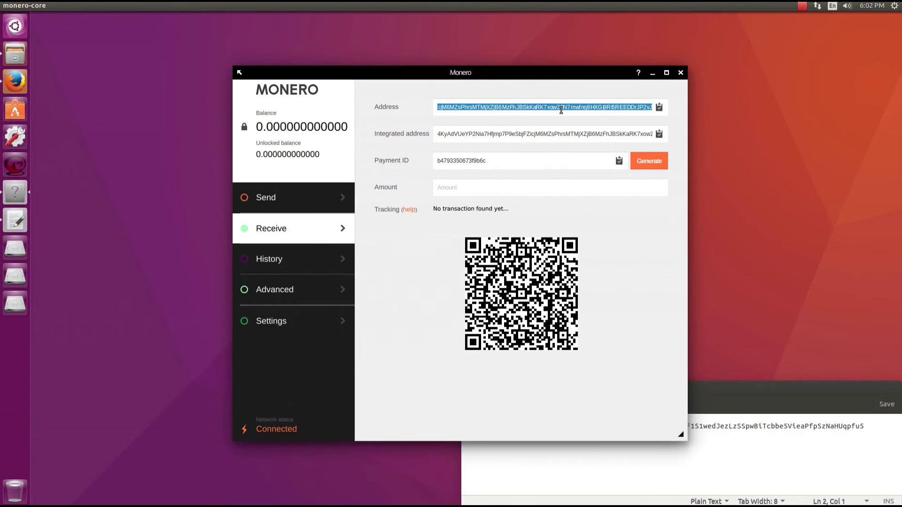
left_click(472, 132)
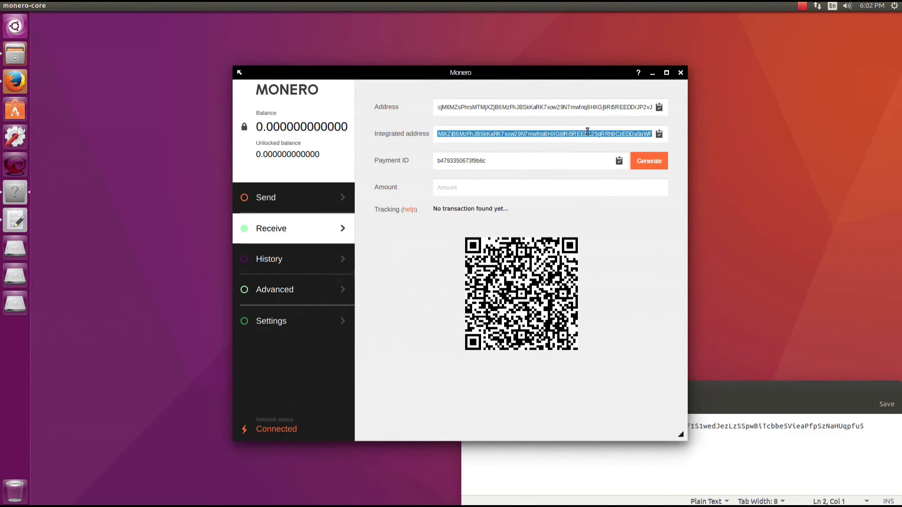
left_click(570, 160)
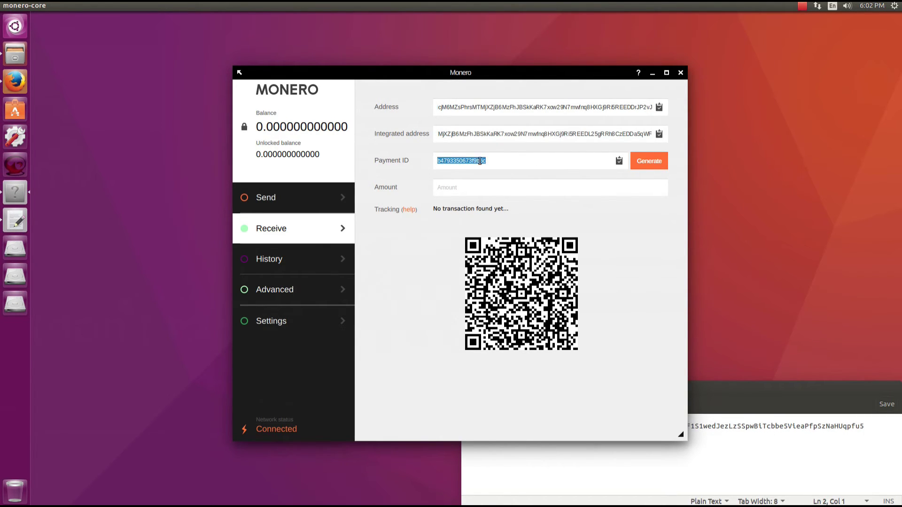
left_click(660, 159)
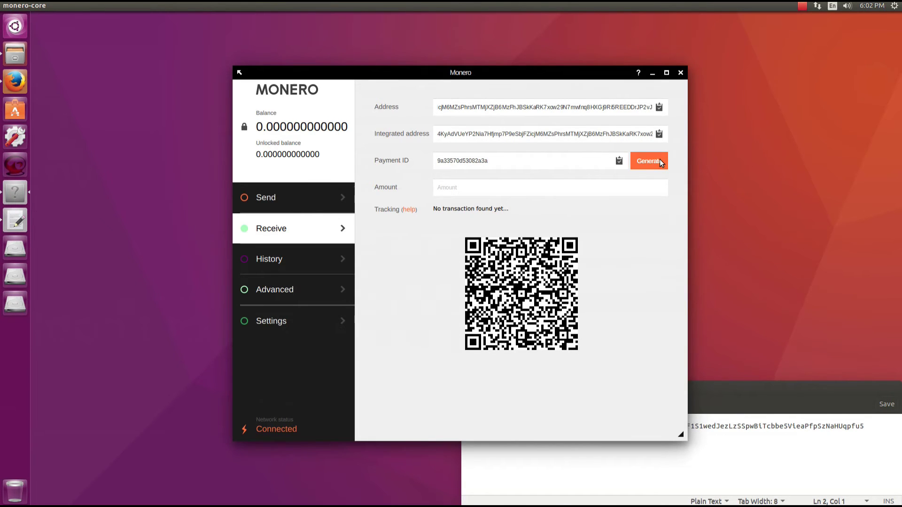
left_click(660, 159)
left_click(660, 159)
Set the requested amount to 111, replacing an initially typed 5678990
left_click(509, 181)
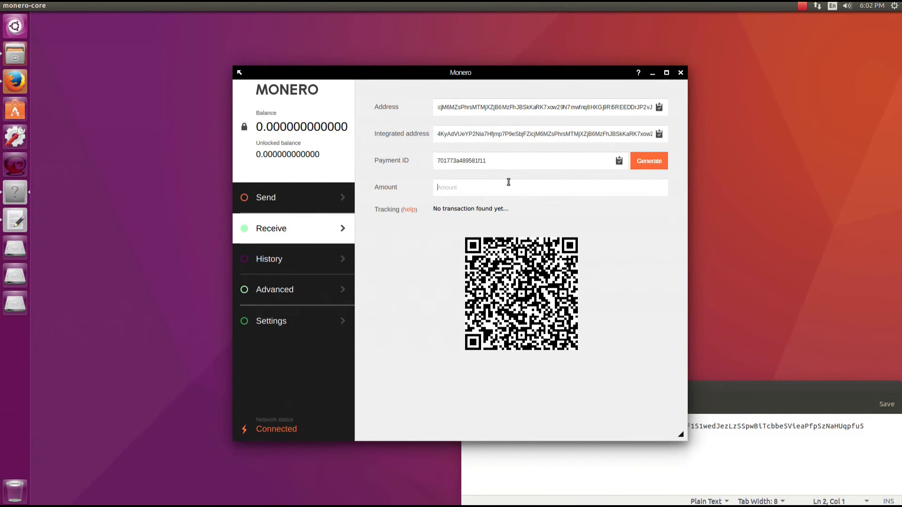
type("56")
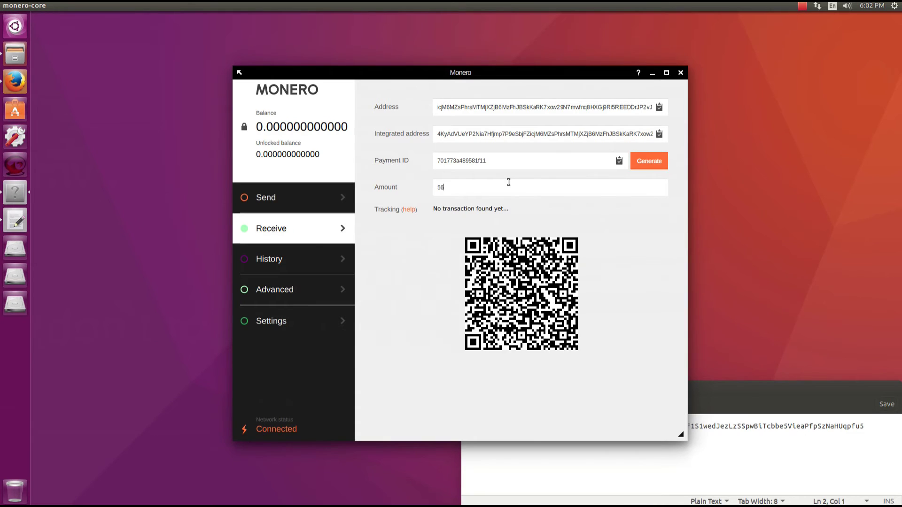
type("78990")
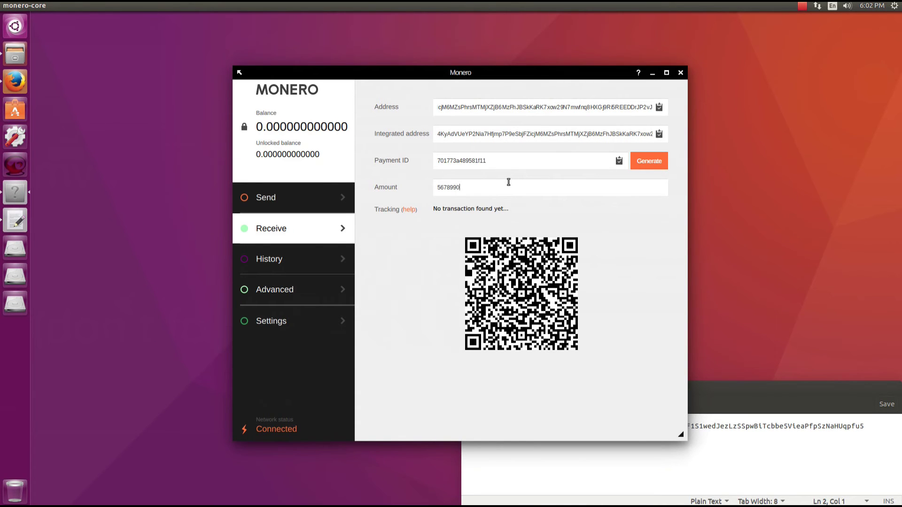
key("ctrl+a")
key("BackSpace")
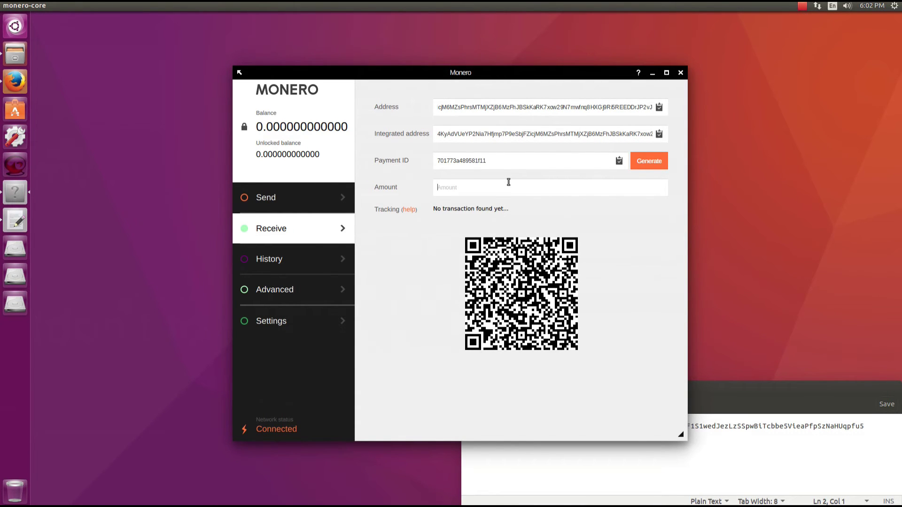
type("111")
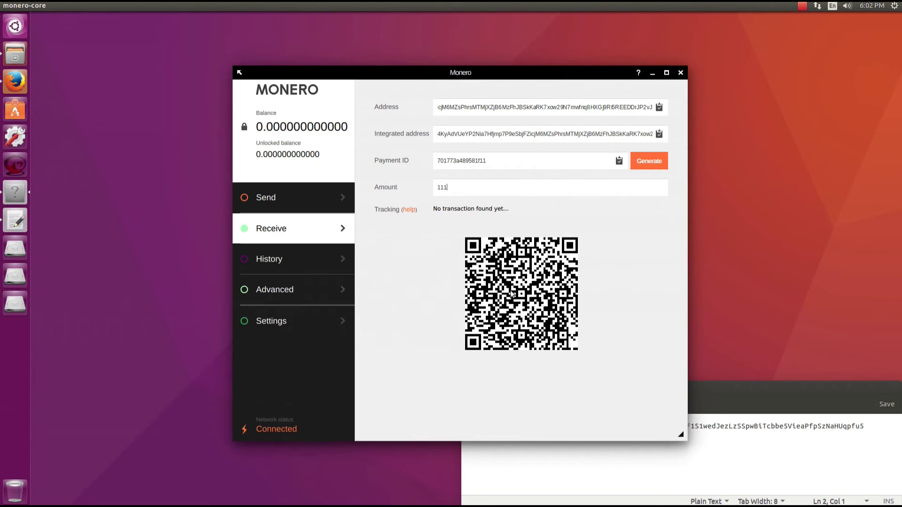
left_click(407, 209)
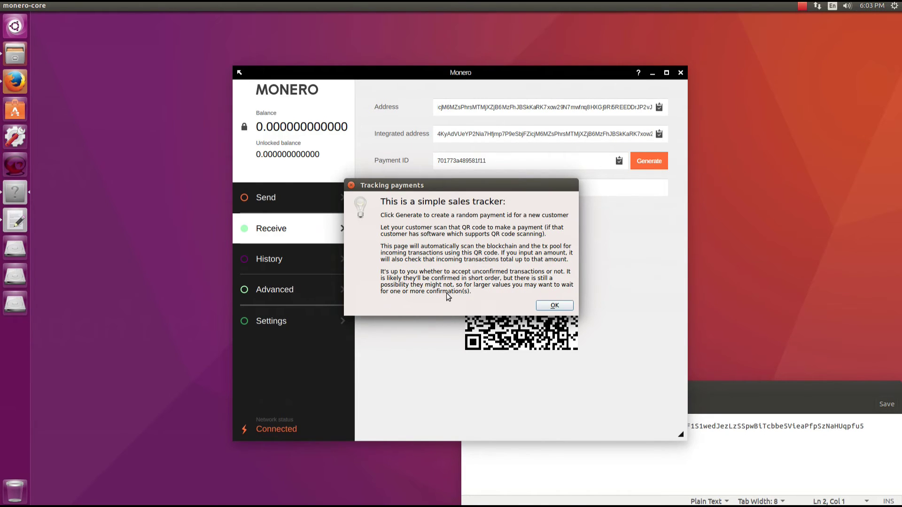
left_click(553, 306)
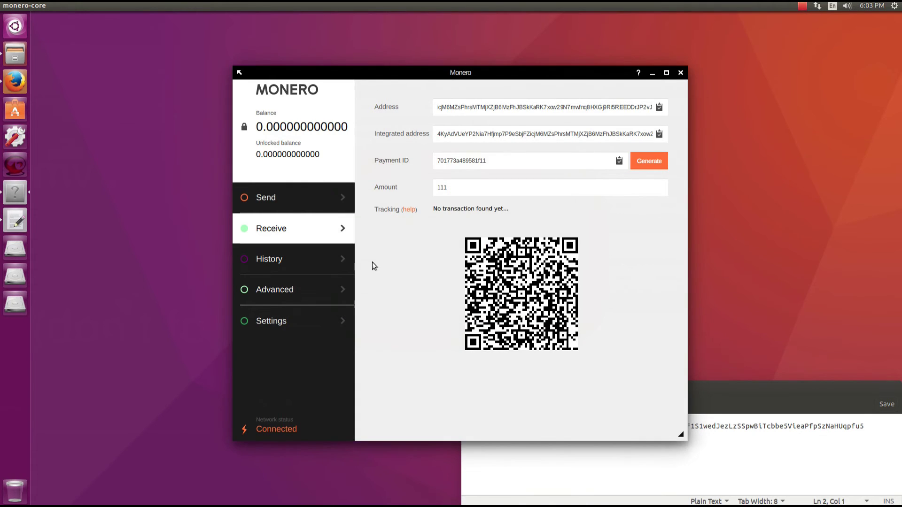
Open History and set the date range from 02.01.2017 to 10.01.2017
left_click(297, 261)
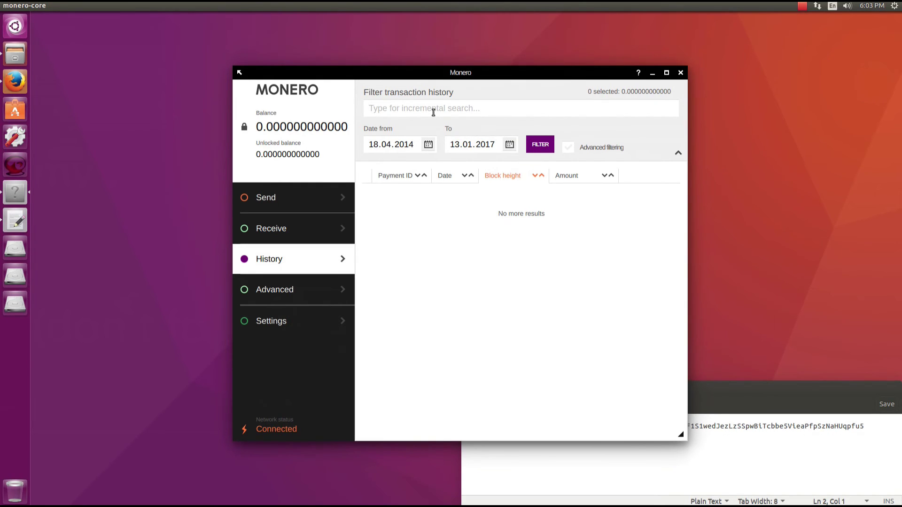
left_click(429, 144)
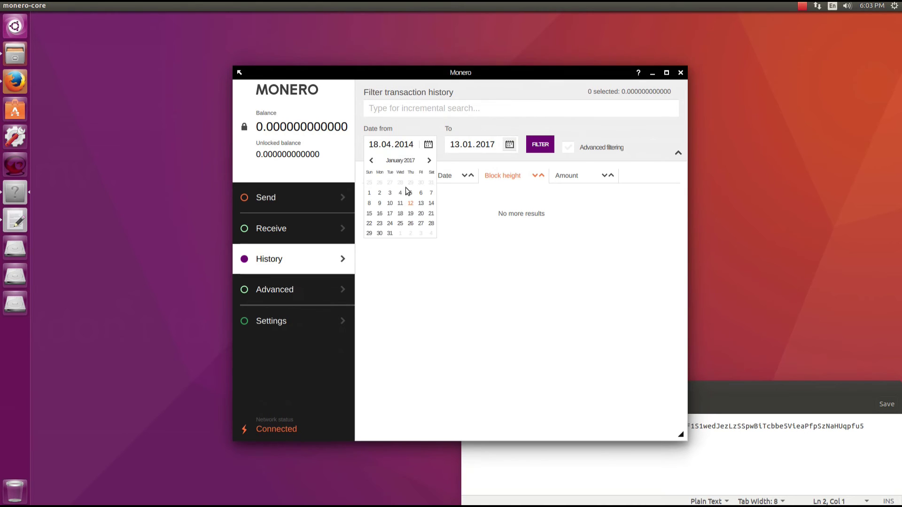
left_click(509, 145)
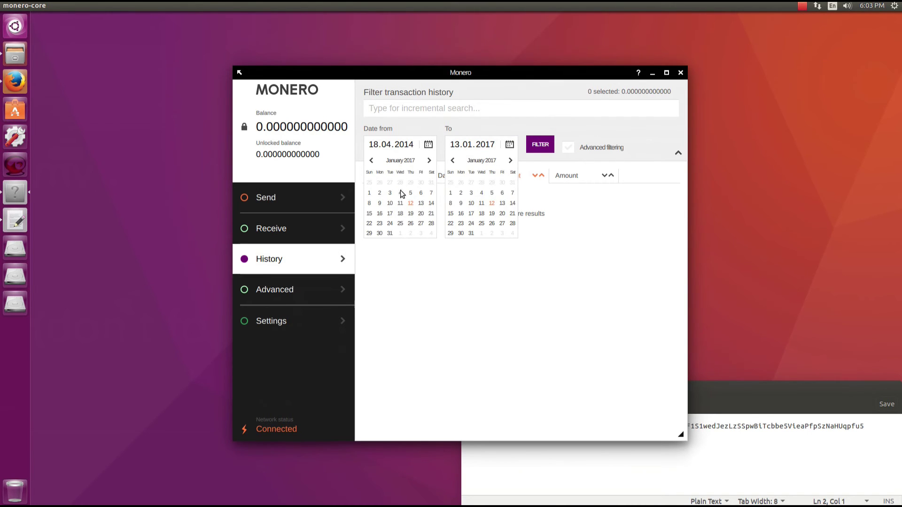
left_click(380, 193)
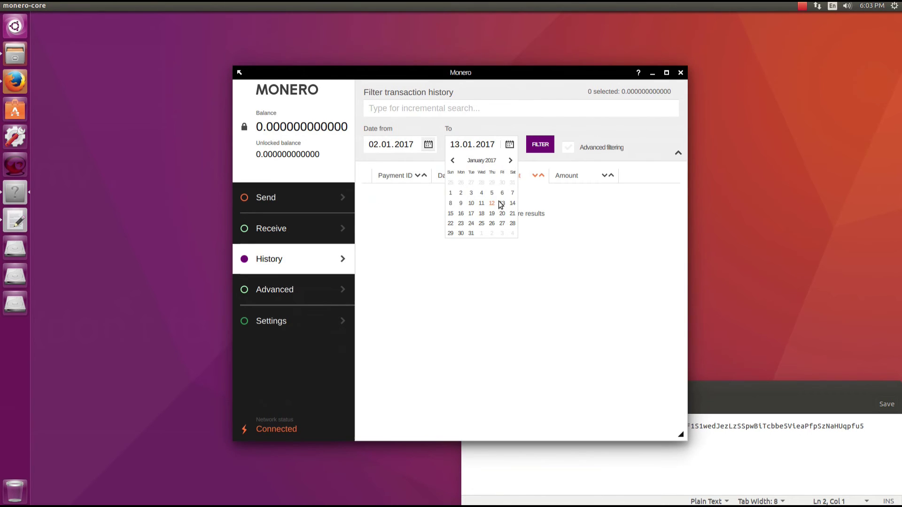
left_click(471, 204)
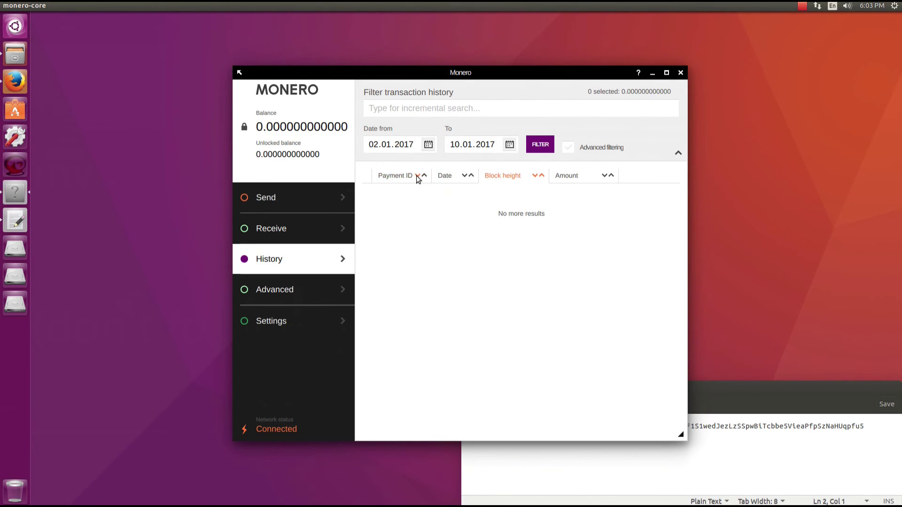
Sort the history by payment ID, date, block height and amount in turn
left_click(417, 176)
left_click(464, 176)
left_click(541, 177)
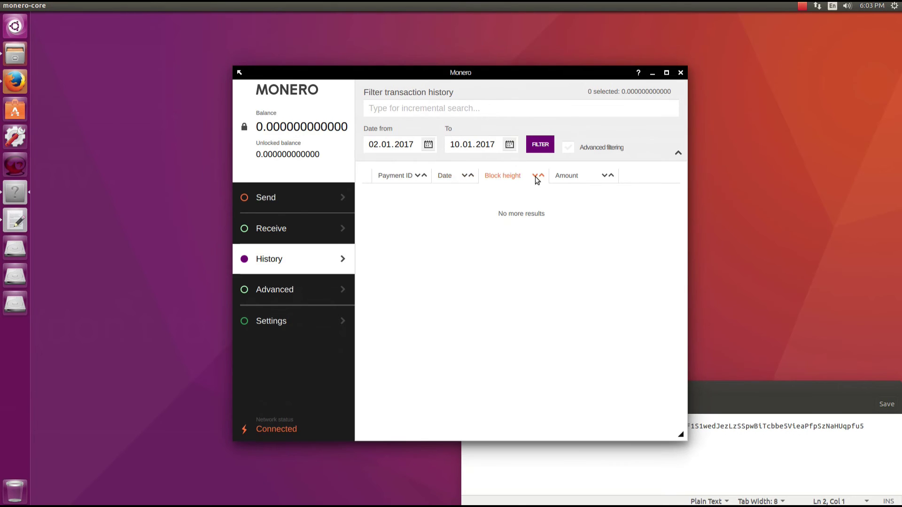
left_click(607, 176)
Enable advanced filtering, choose SENT transactions, and enter an amount range of 3 to 6
left_click(567, 147)
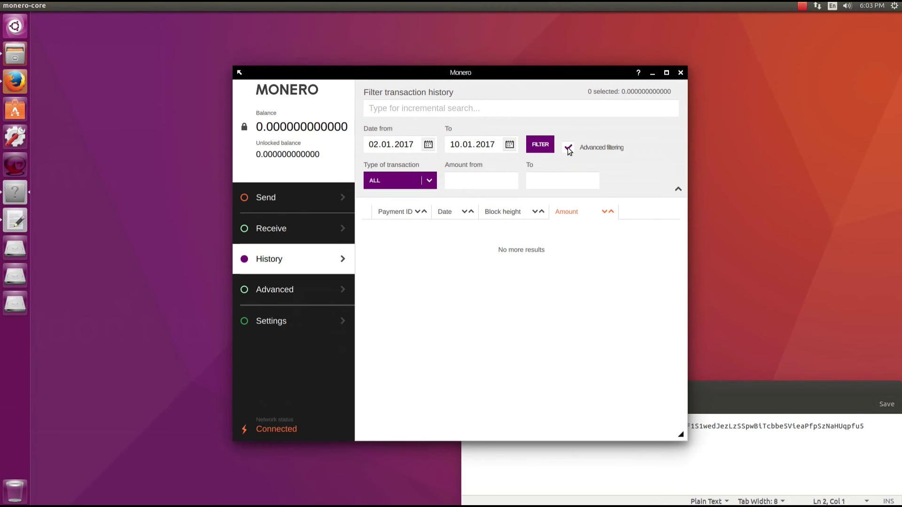
left_click(429, 181)
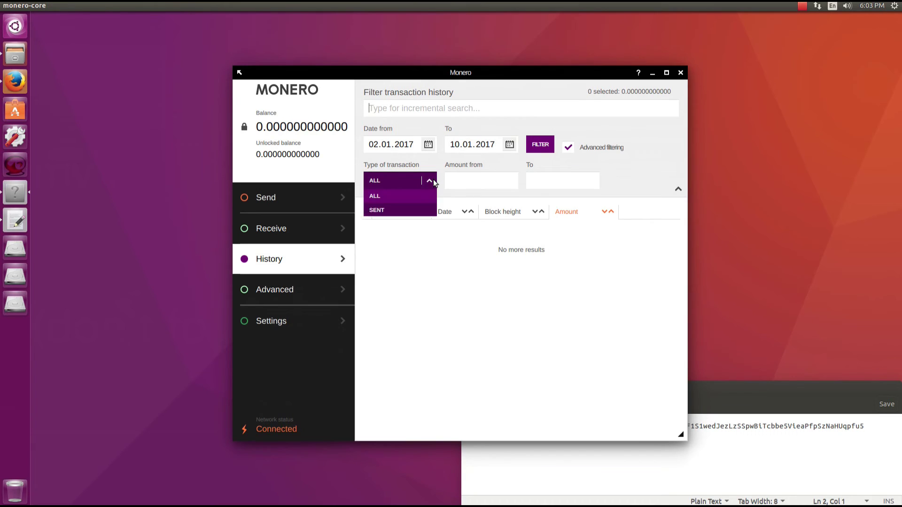
left_click(415, 209)
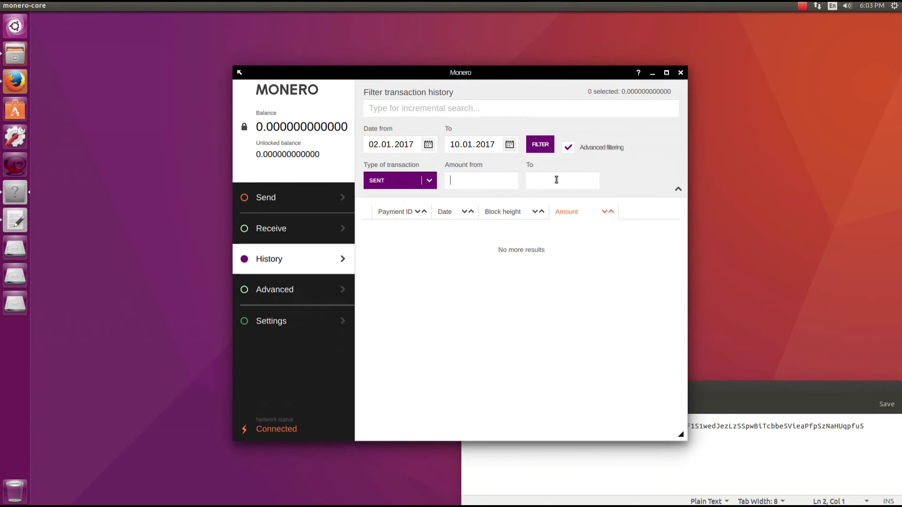
type("3")
type("6")
Look over the Check payment fields under Advanced, then visit Sign/verify and return to Receive
left_click(304, 290)
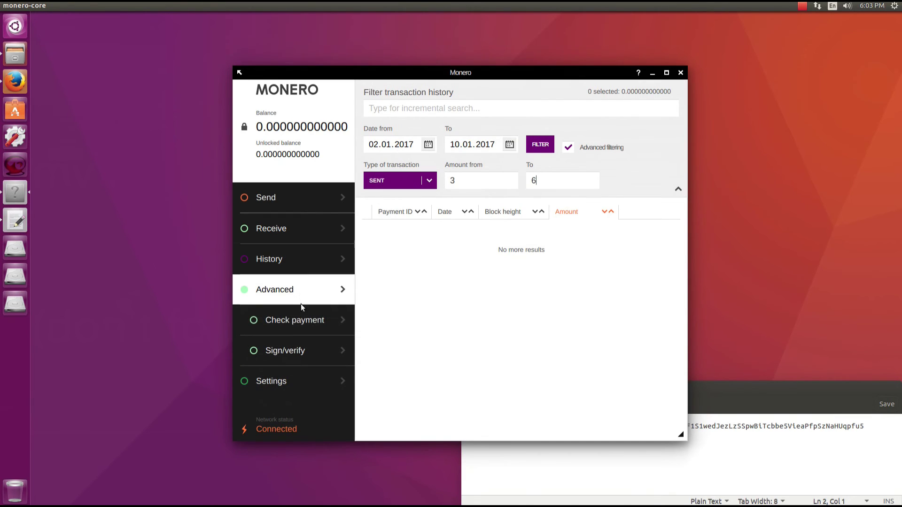
left_click(306, 321)
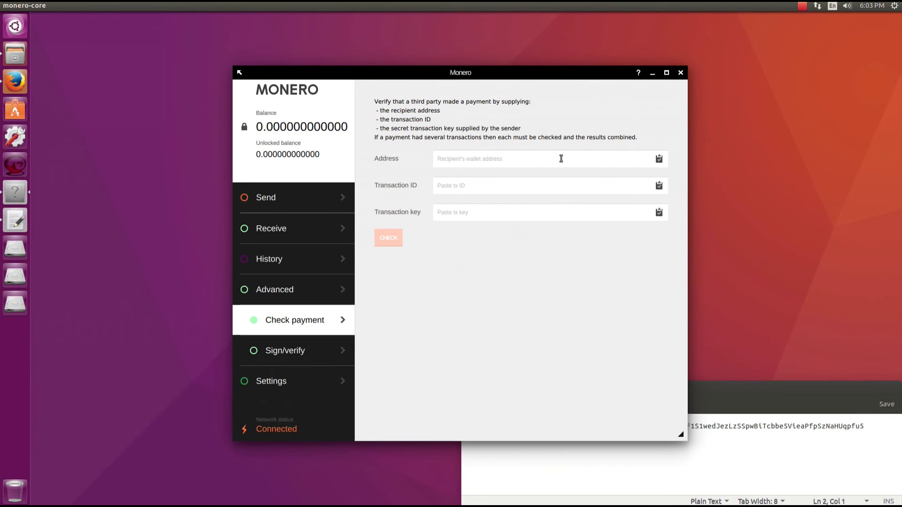
left_click(509, 158)
left_click(471, 180)
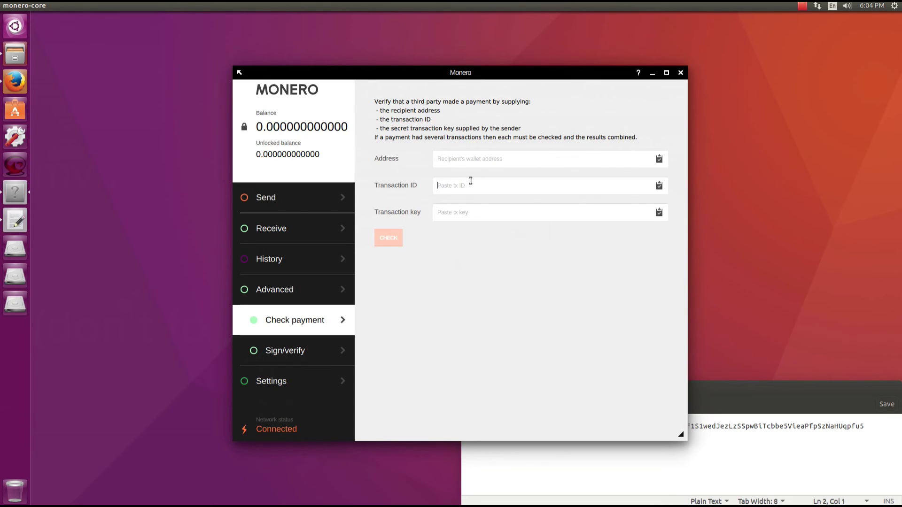
left_click(464, 211)
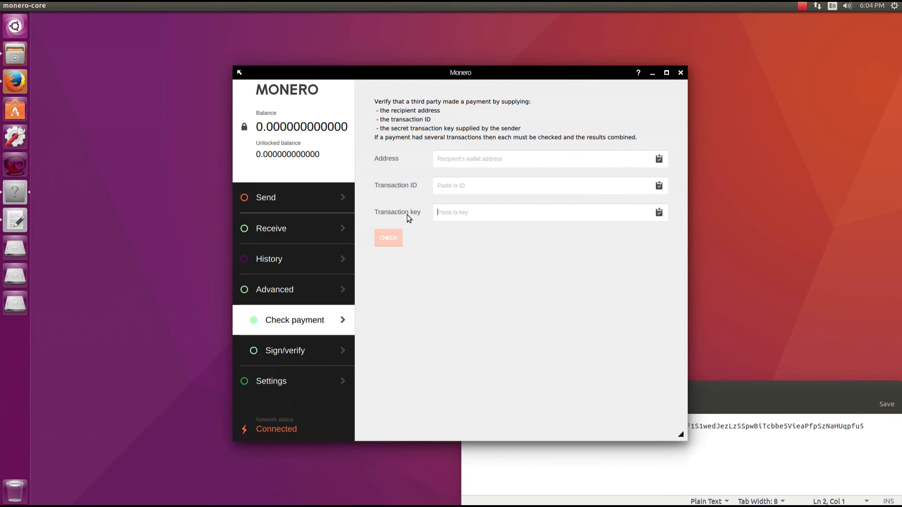
left_click(292, 354)
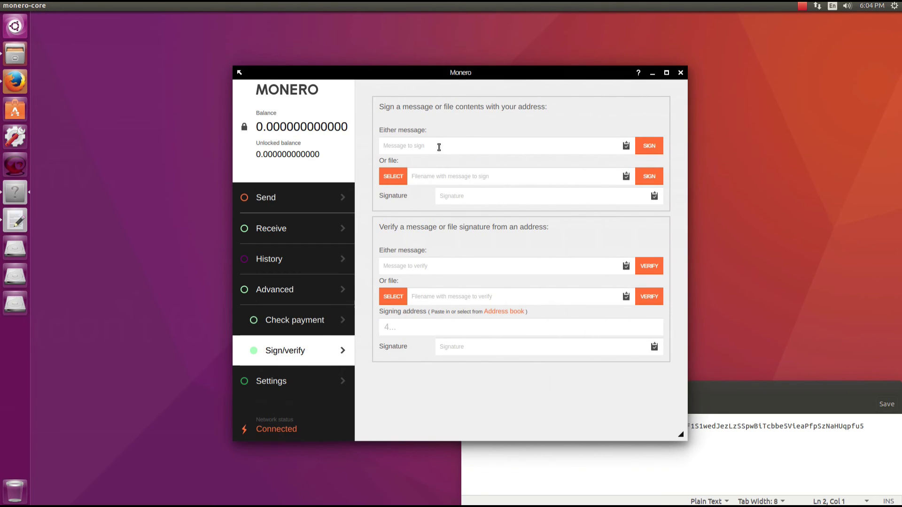
left_click(282, 228)
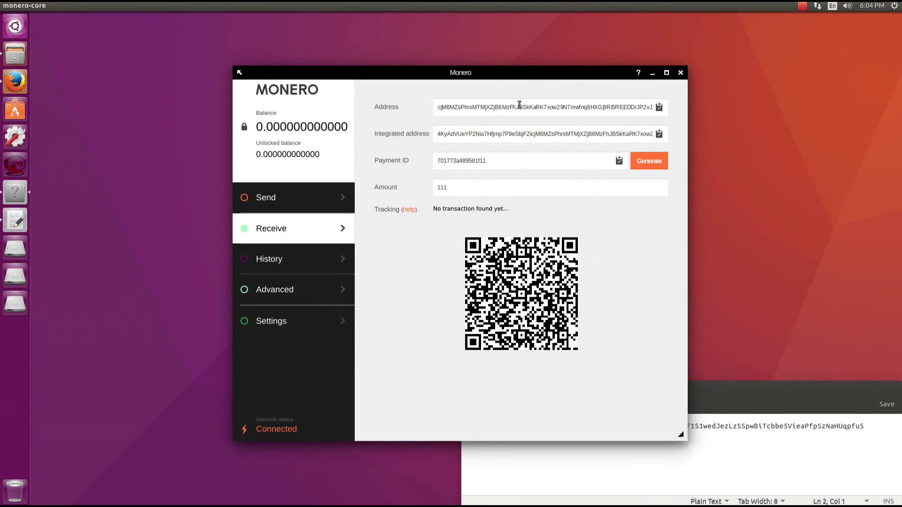
Copy the wallet address and sign the message 'This Wallet is Awesome!' on Sign/verify
double_click(517, 108)
right_click(516, 113)
left_click(534, 149)
left_click(308, 288)
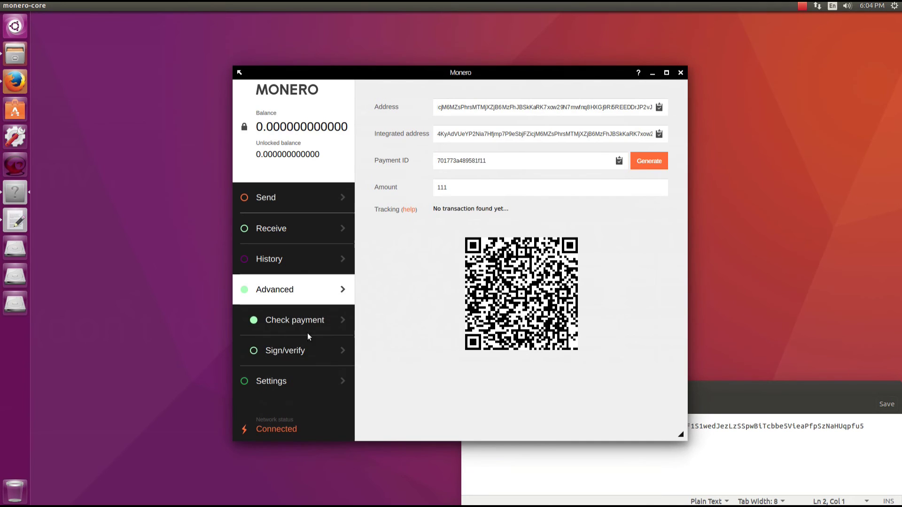
left_click(308, 350)
left_click(415, 144)
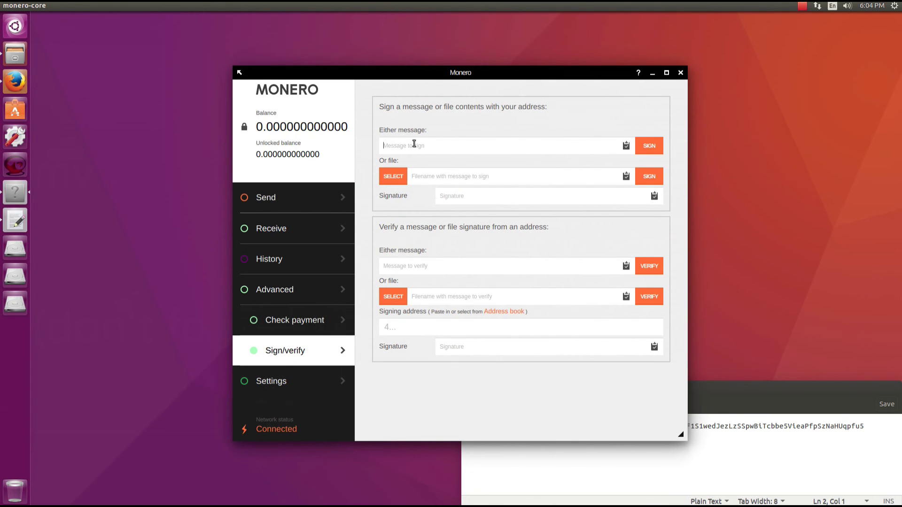
type("This Wallet is Aweesome!")
left_click(649, 146)
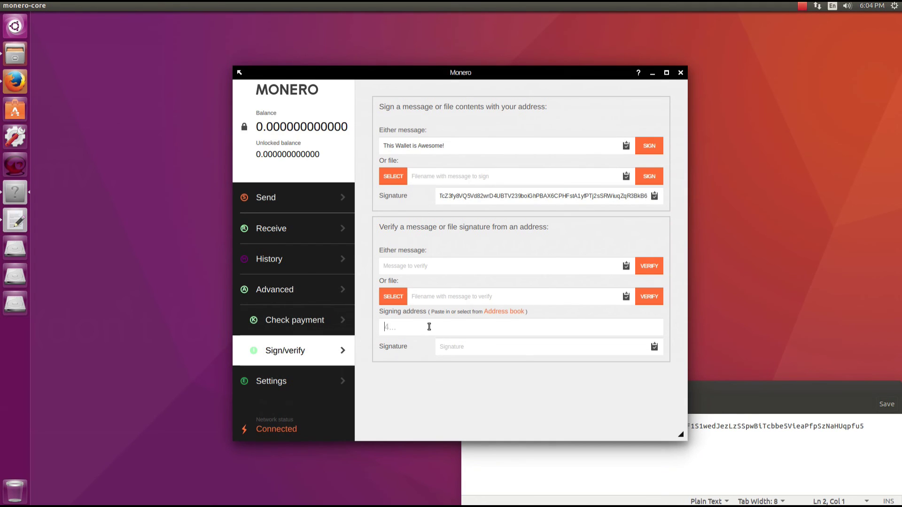
Paste the address, signature and message into the verify form and confirm a good signature
key("ctrl+v")
double_click(468, 194)
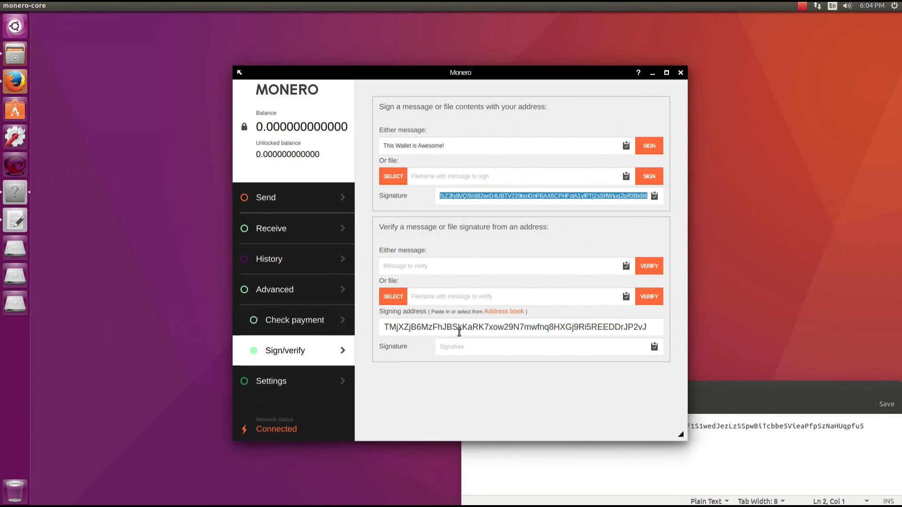
left_click(459, 351)
key("ctrl+v")
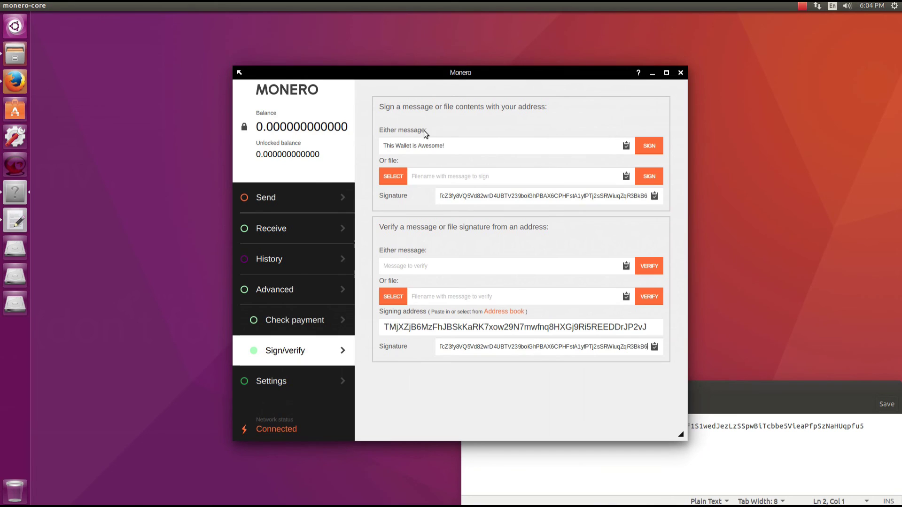
left_click_drag(445, 143, 267, 139)
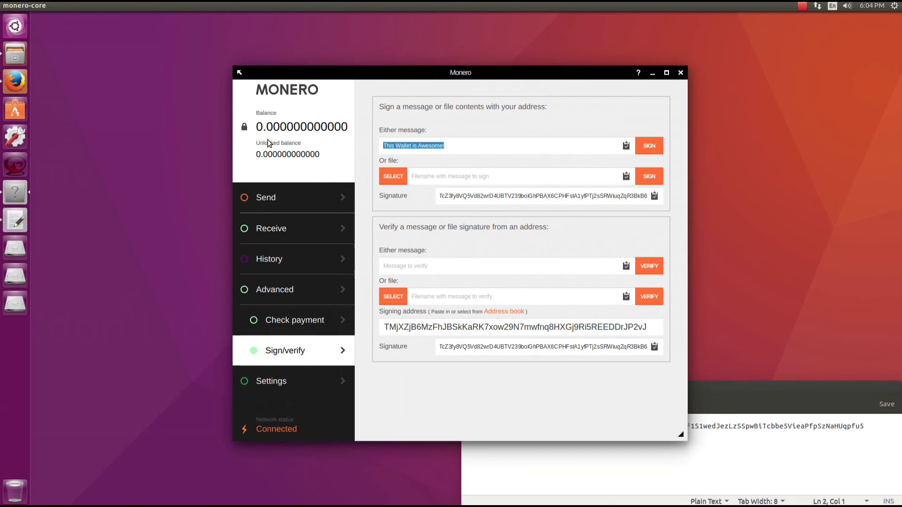
left_click(454, 269)
key("ctrl+v")
left_click(650, 266)
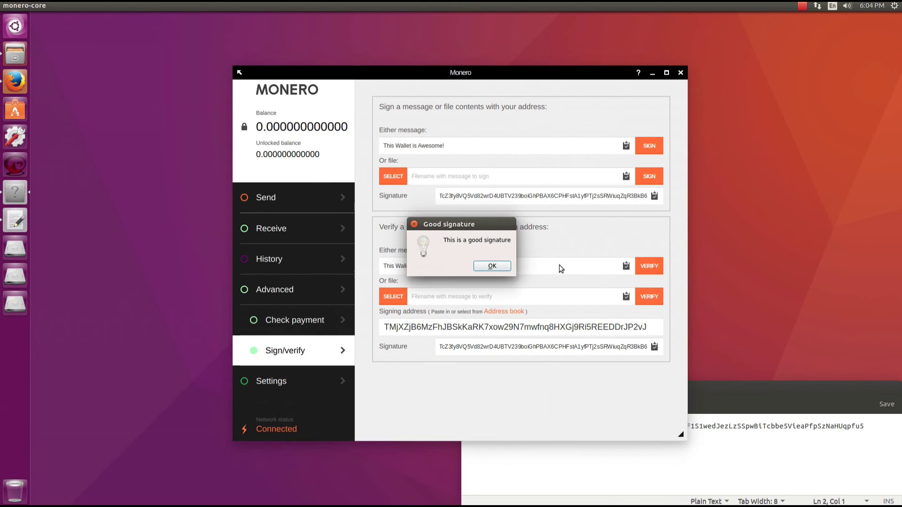
left_click(492, 266)
Sign the file libGL.so.1 and copy its file signature
left_click(401, 178)
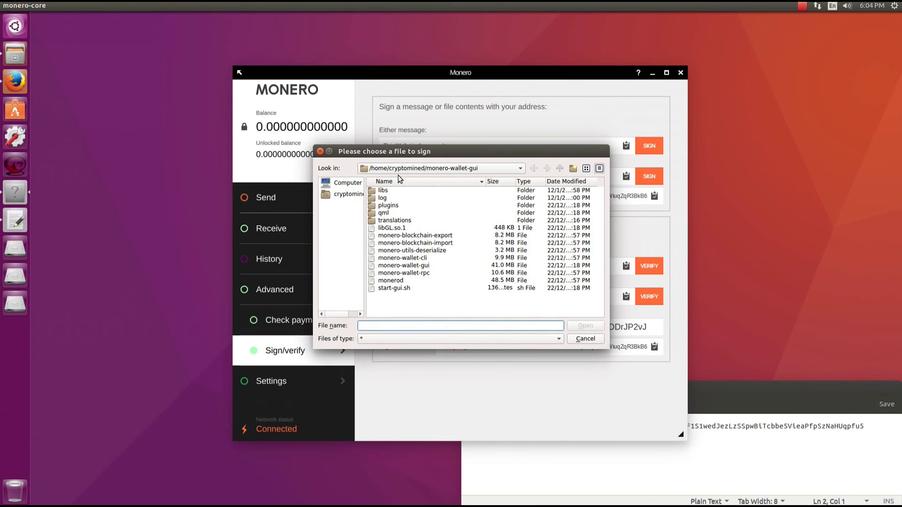
double_click(404, 229)
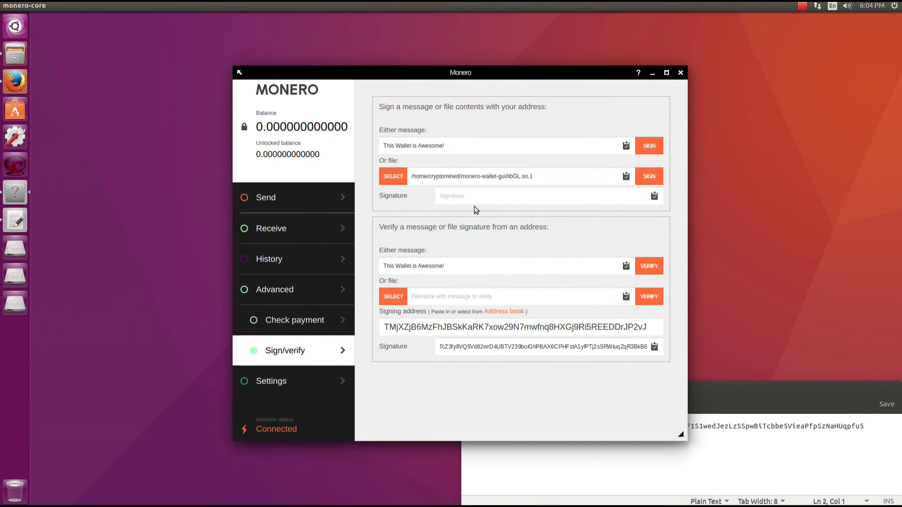
left_click(652, 177)
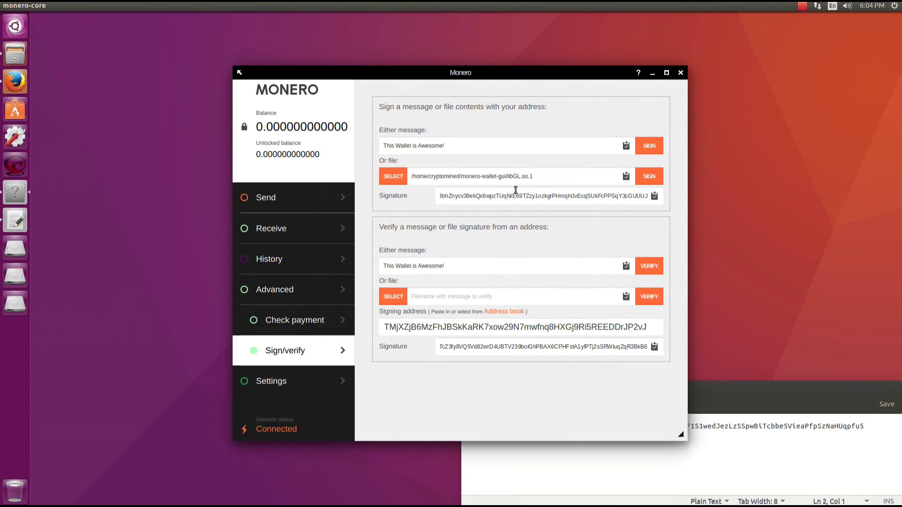
double_click(527, 199)
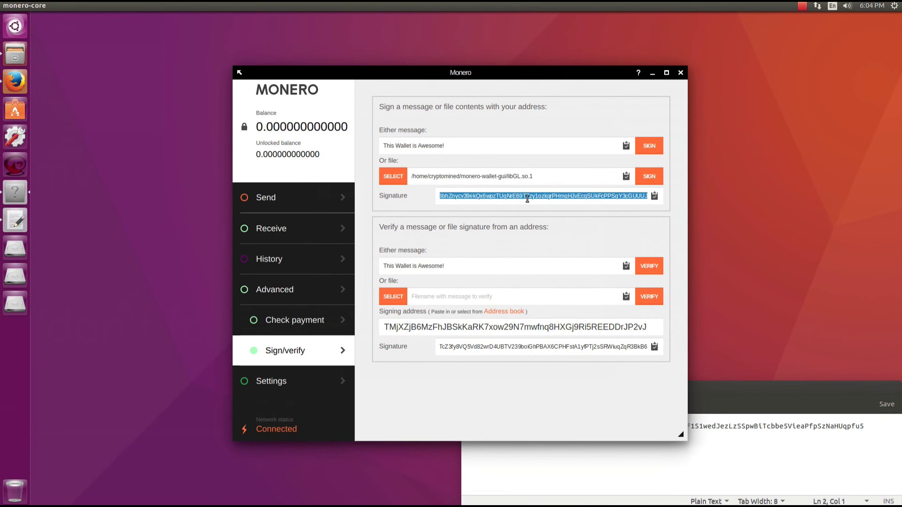
Verify libGL.so.1 against the pasted file signature and dismiss the good-signature notice
double_click(493, 348)
key("ctrl+v")
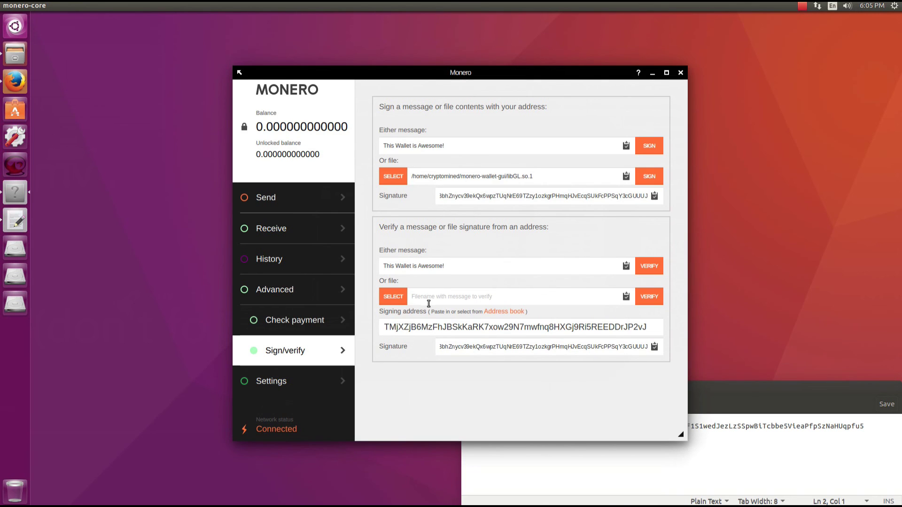
left_click(392, 297)
double_click(392, 228)
left_click(650, 297)
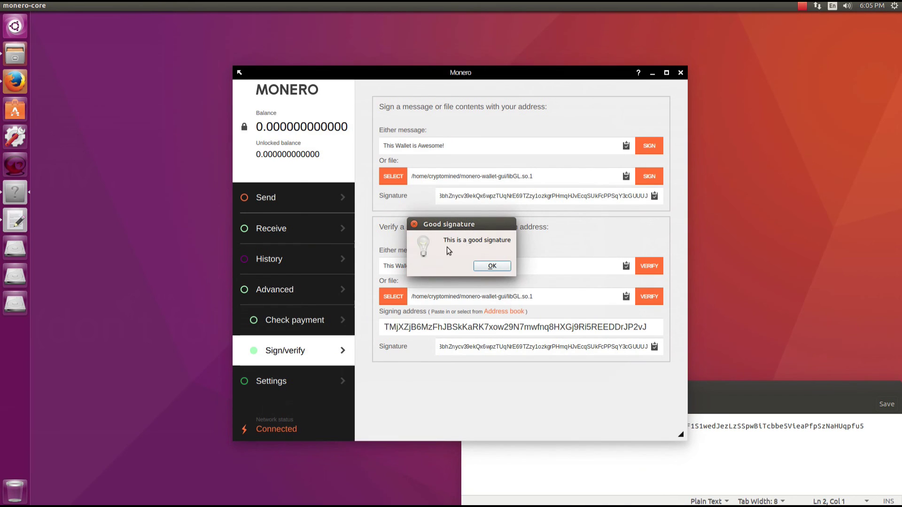
left_click(481, 266)
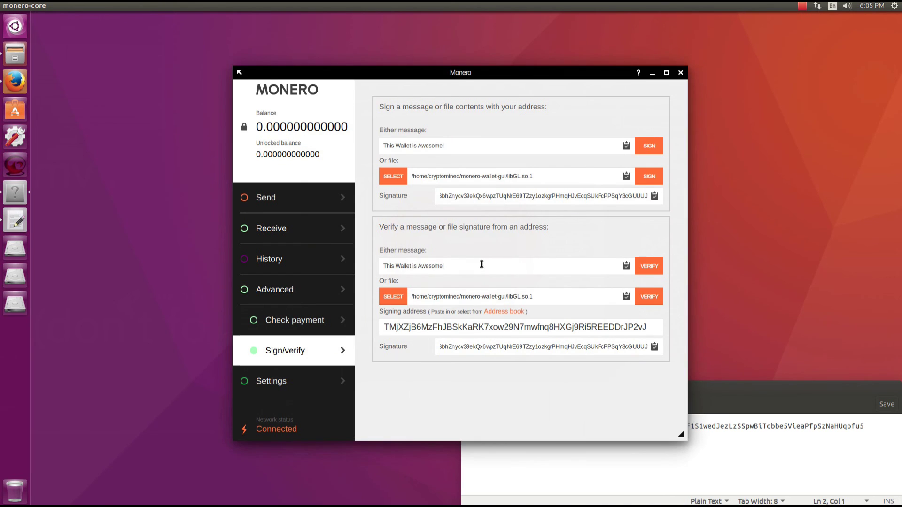
Reveal the mnemonic seed with the wallet password, then select daemon address localhost and port 18081
left_click(299, 379)
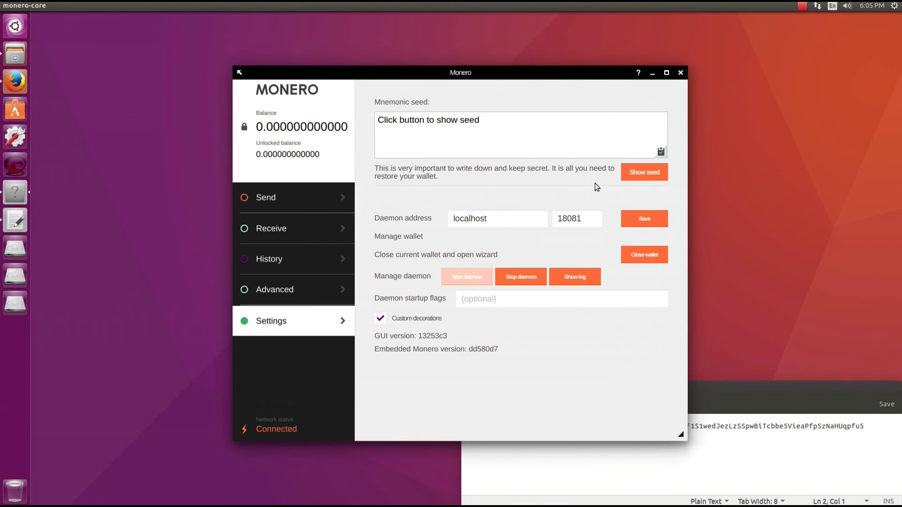
left_click(642, 172)
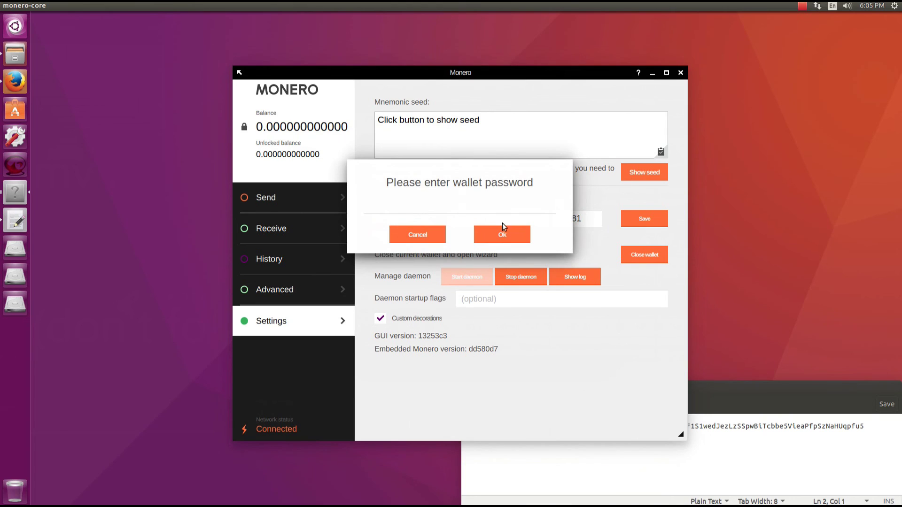
type("**************")
left_click(476, 229)
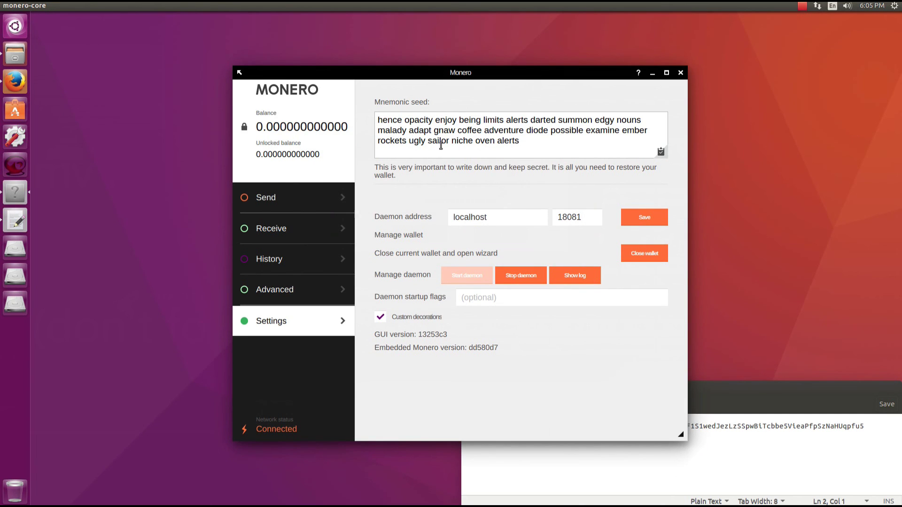
double_click(476, 219)
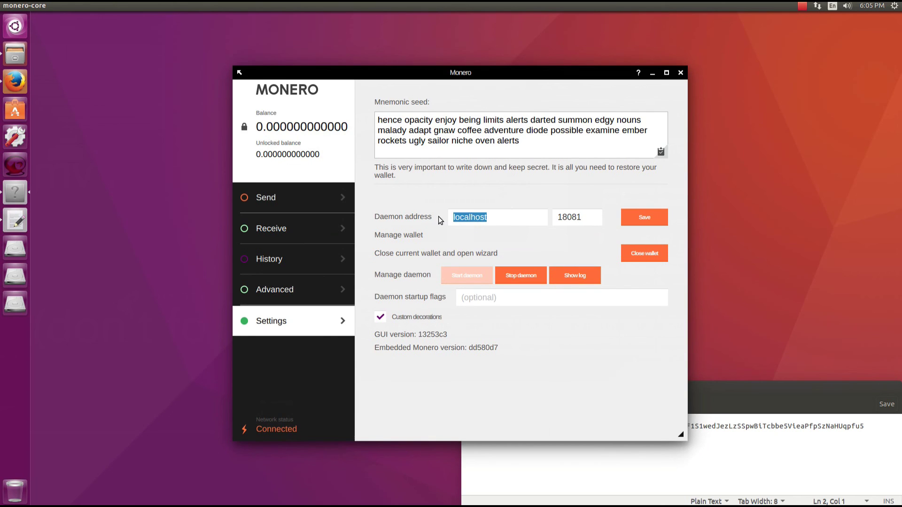
double_click(569, 217)
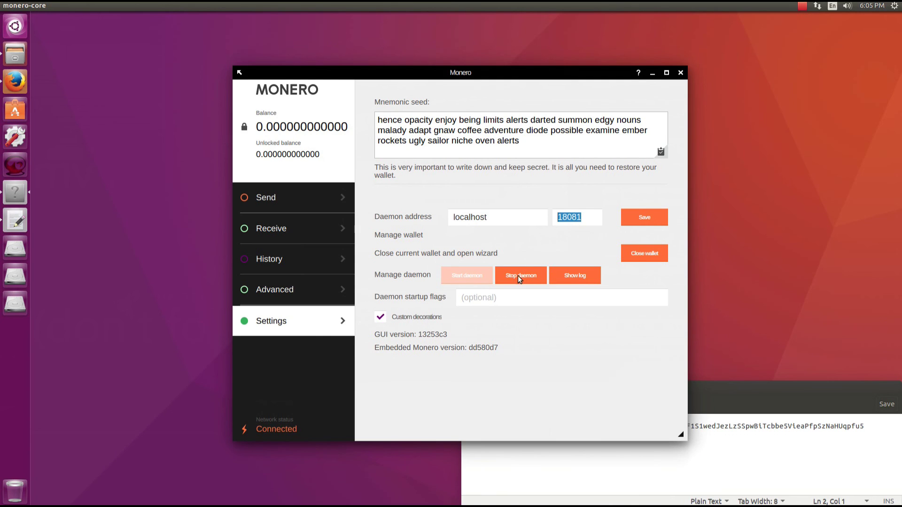
Review the daemon log down to its SYNCHRONIZED OK line, close it, and return to Receive via Send
left_click(572, 273)
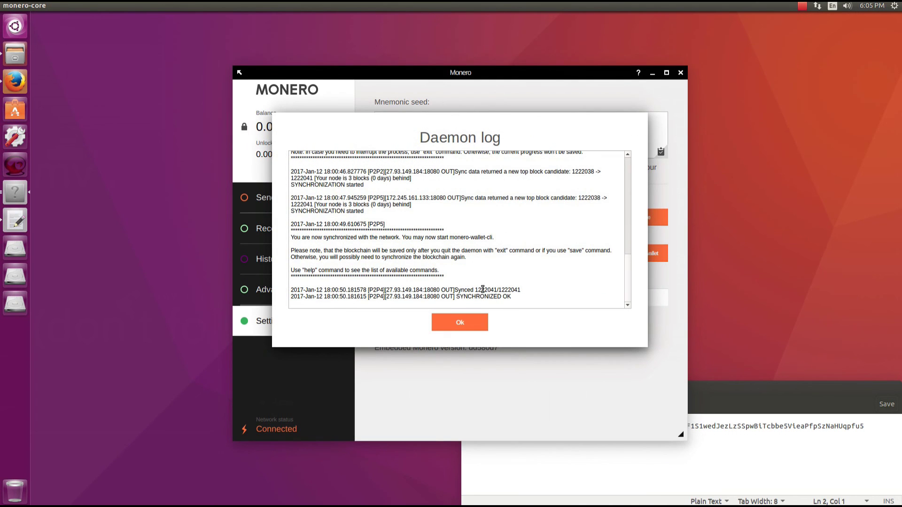
left_click_drag(512, 297, 317, 300)
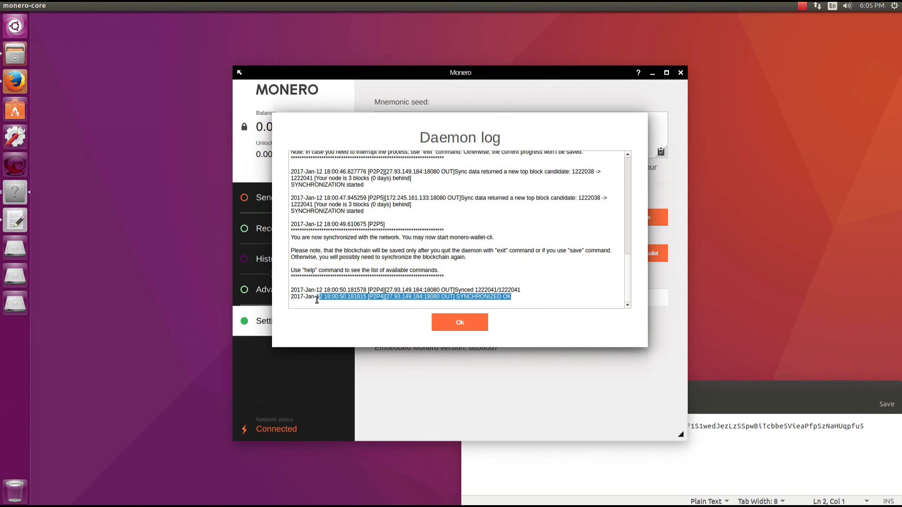
left_click(527, 278)
scroll(526, 278, "up", 10)
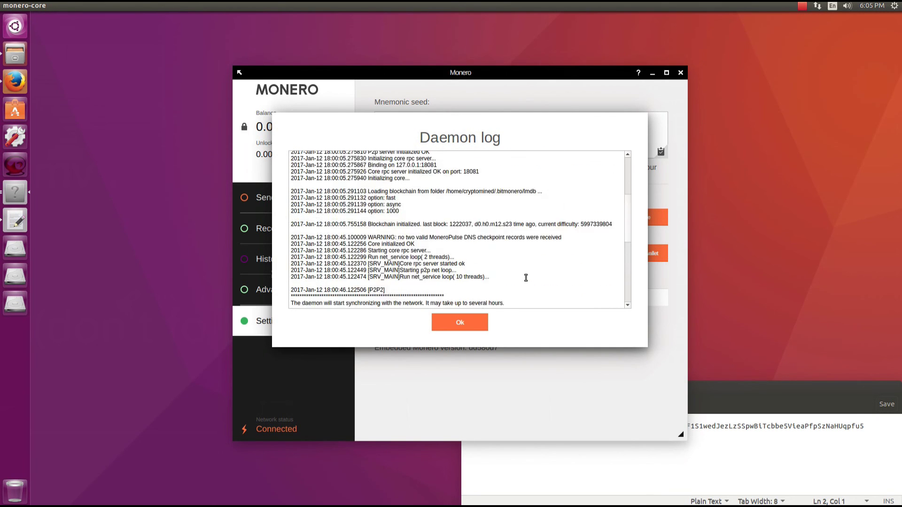
scroll(526, 277, "up", 5)
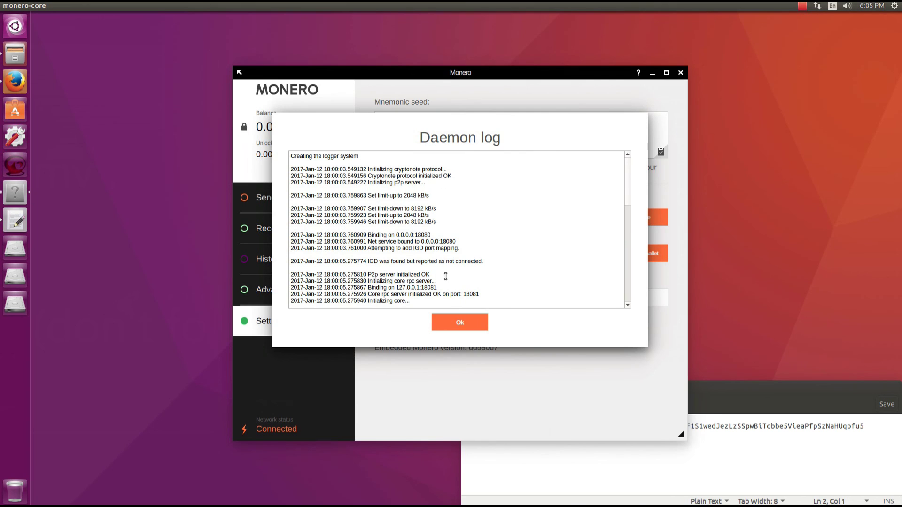
scroll(446, 276, "down", 15)
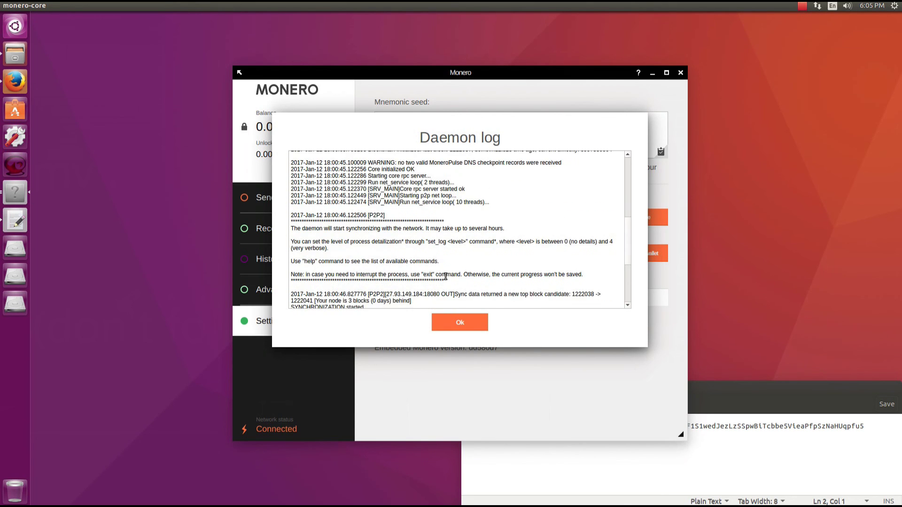
left_click(462, 328)
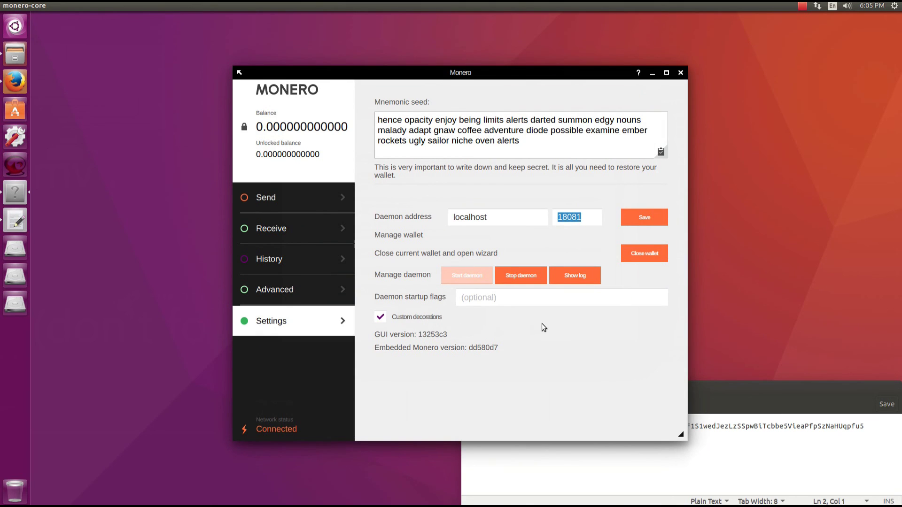
left_click(309, 197)
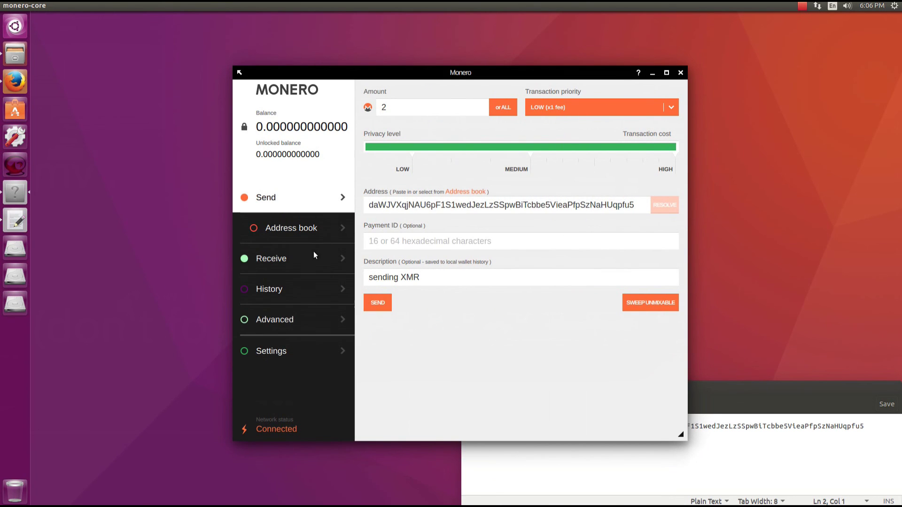
left_click(314, 258)
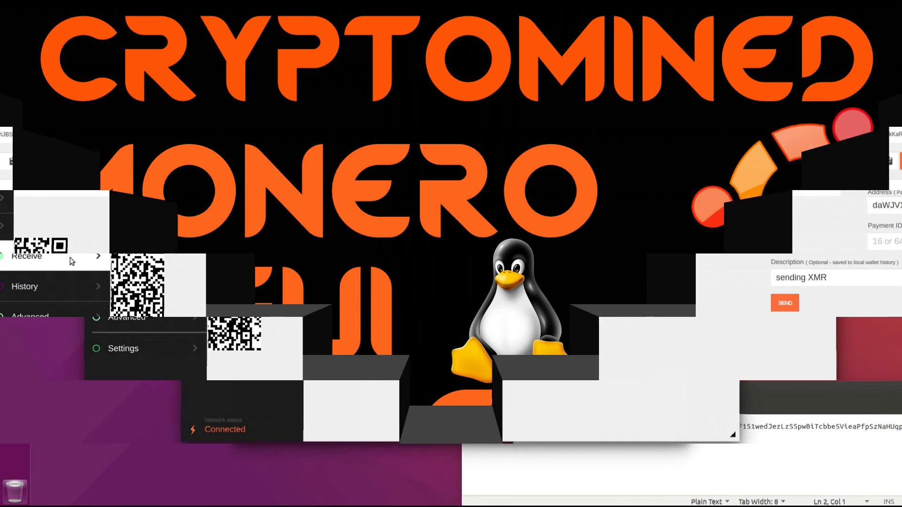